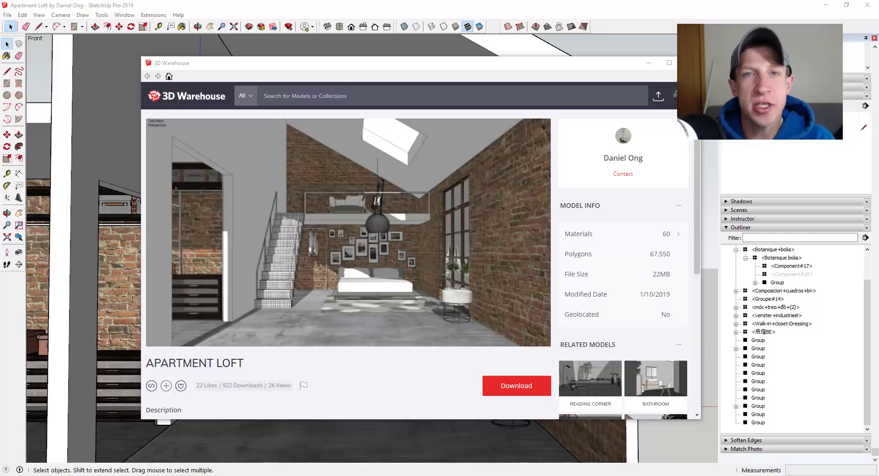
Start a geometry import with its options expanded and choose the apartment loft SketchUp file.
mouse_move(505, 237)
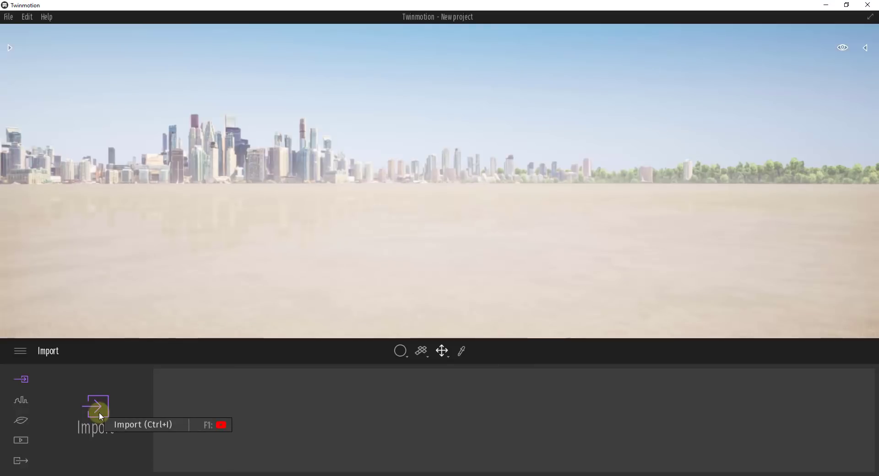
click(102, 415)
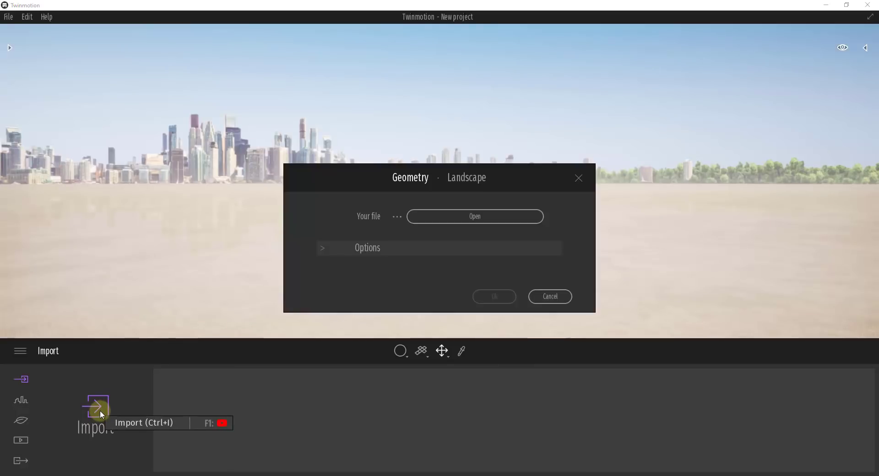
click(343, 250)
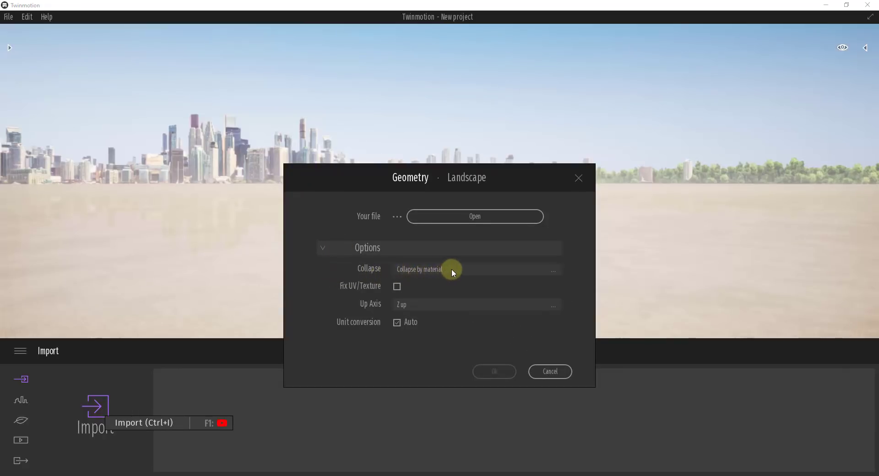
click(476, 218)
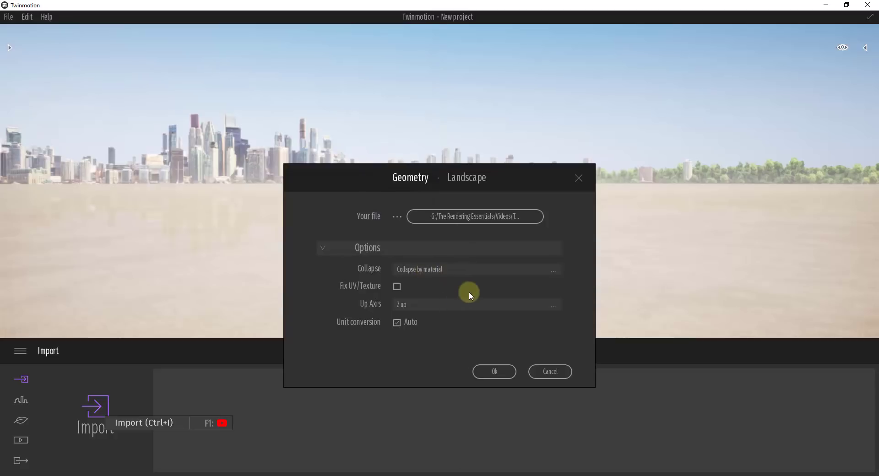
Set Collapse to Keep hierarchy, enable Fix UV/Texture, and import the apartment loft model.
click(455, 270)
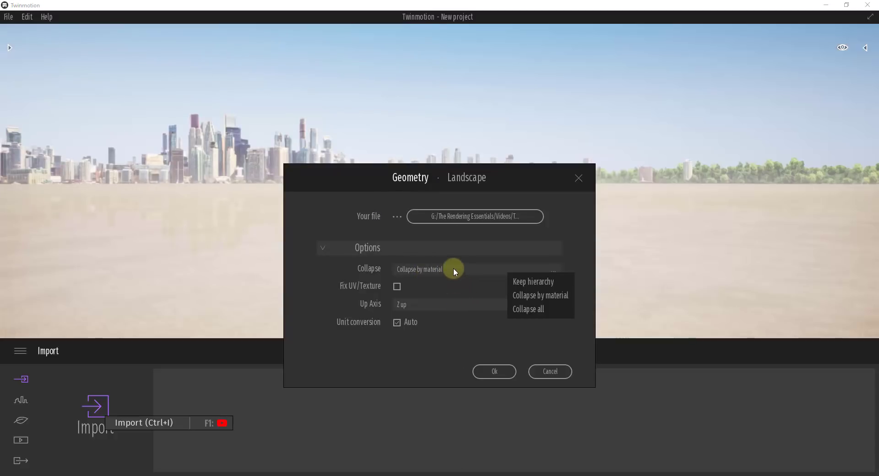
click(536, 282)
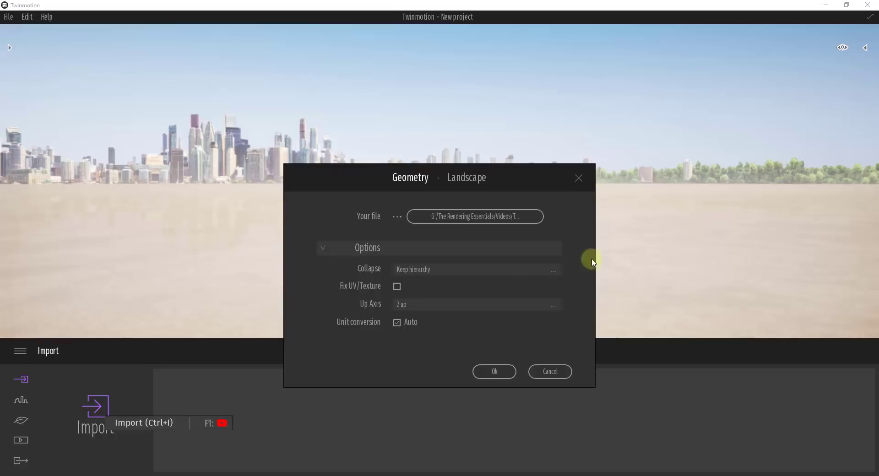
click(453, 273)
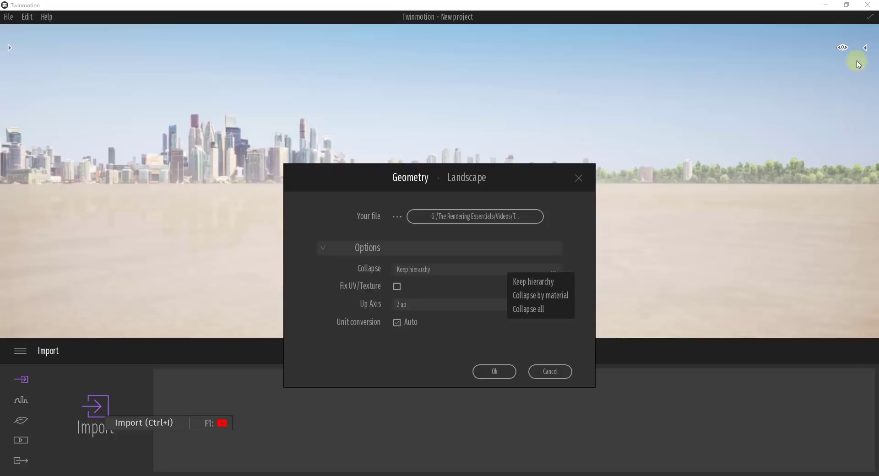
click(531, 283)
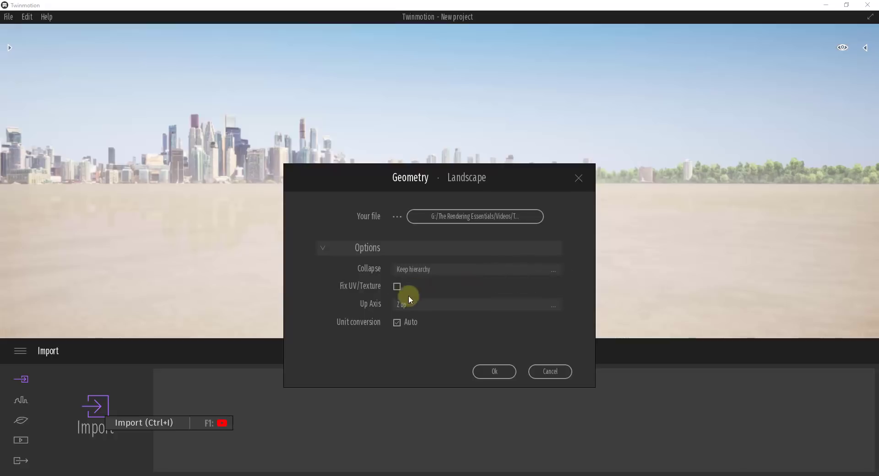
click(397, 286)
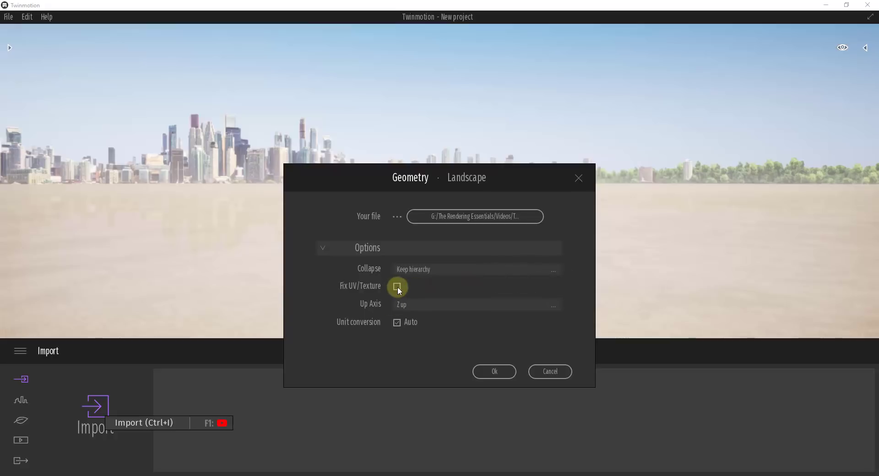
click(476, 270)
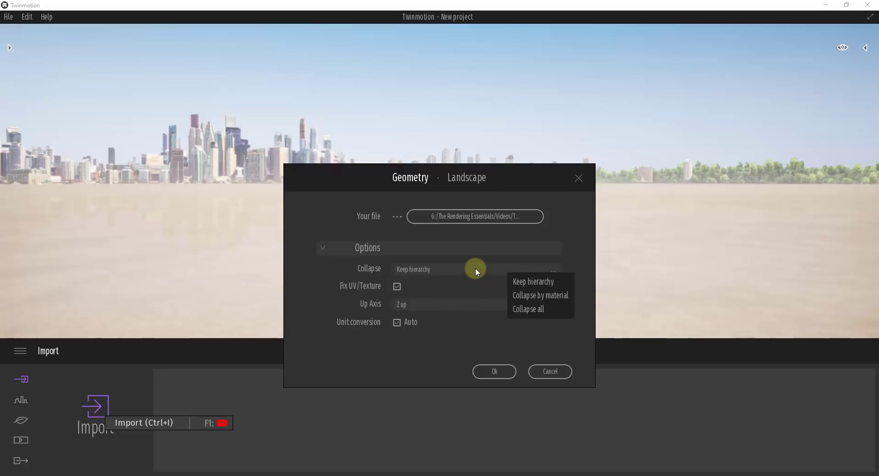
click(525, 281)
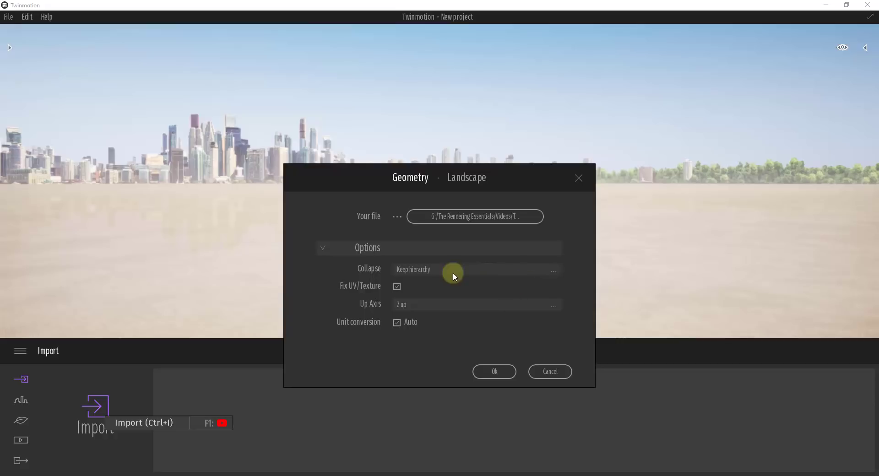
click(496, 372)
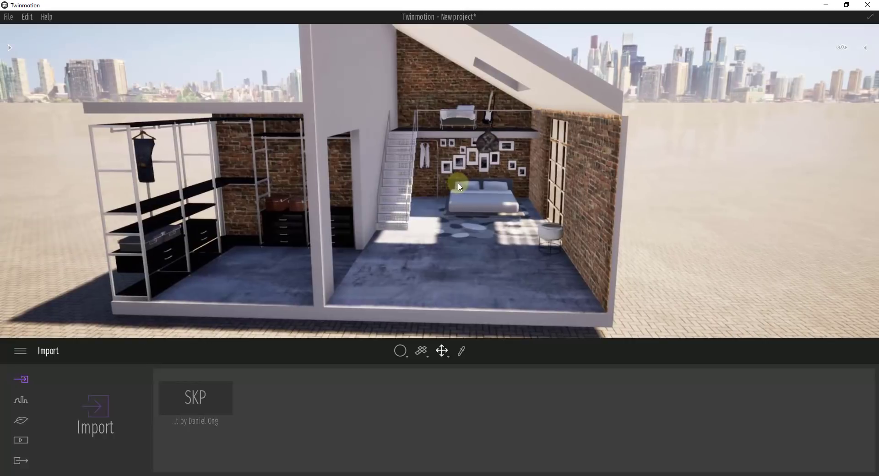
Examine the imported loft's brick walls, window, concrete floor and bedroom area up close.
drag(459, 186, 471, 197)
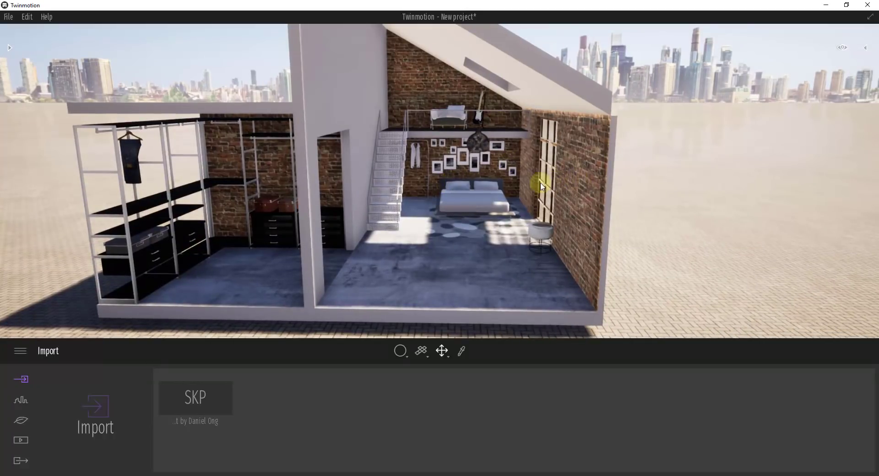
drag(532, 196, 532, 202)
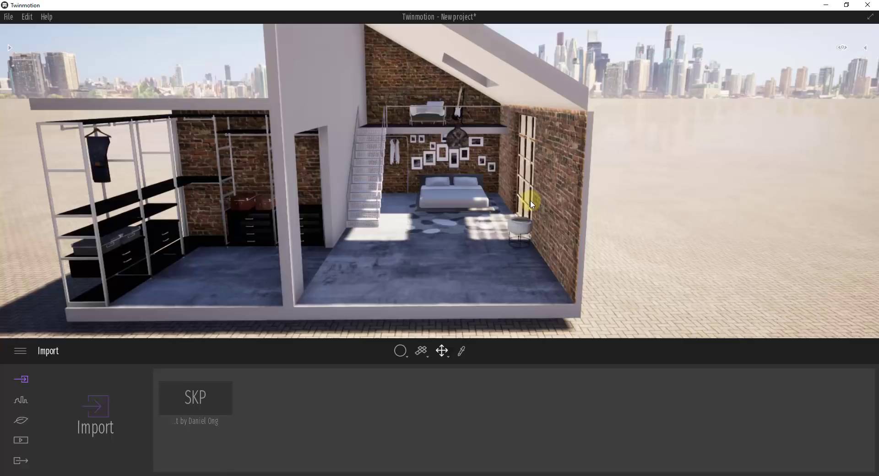
scroll(526, 224, up, 10)
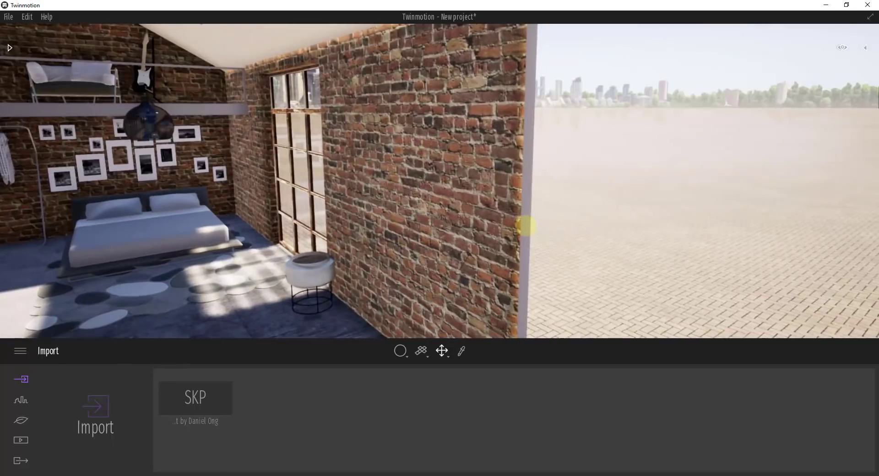
drag(526, 225, 524, 226)
scroll(524, 226, up, 5)
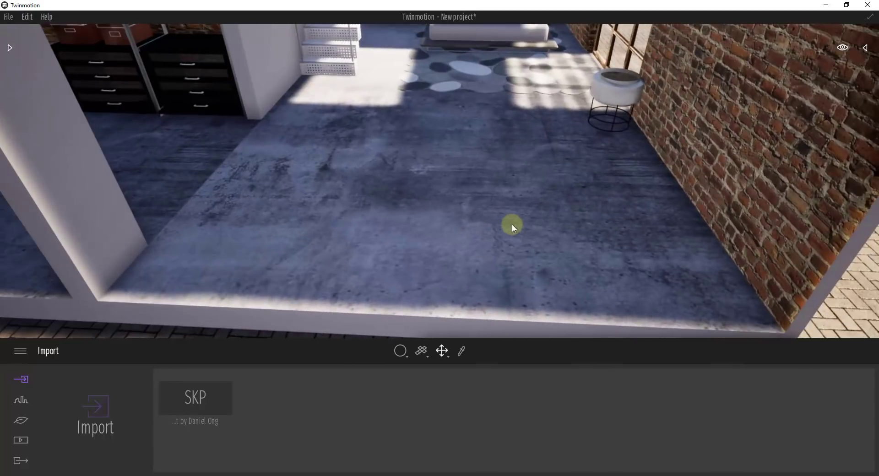
drag(512, 224, 509, 226)
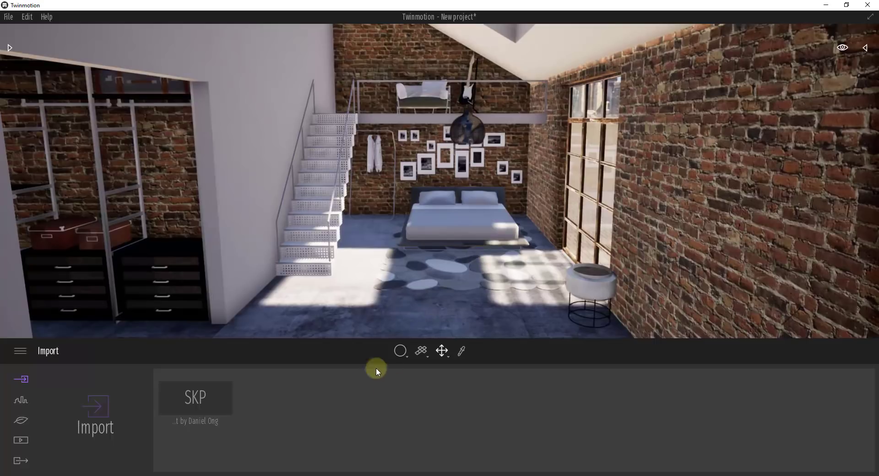
In File Explorer, review the image files in the loft model's extracted textures folder, and close the window.
click(245, 474)
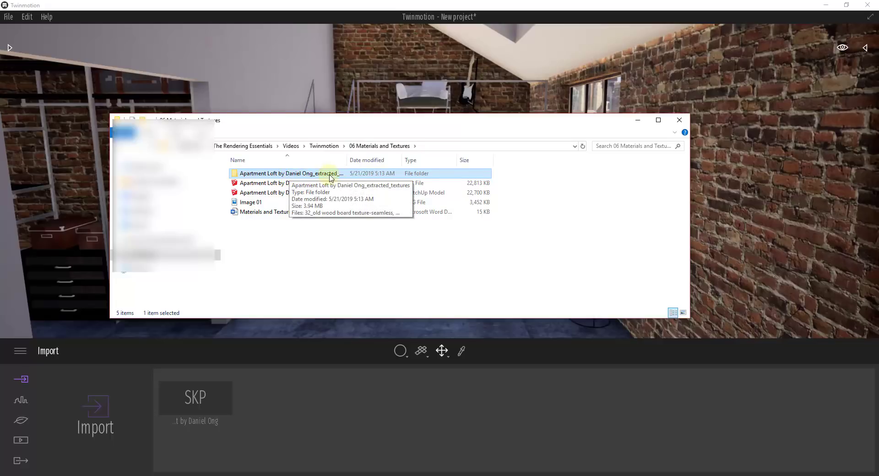
drag(347, 160, 393, 158)
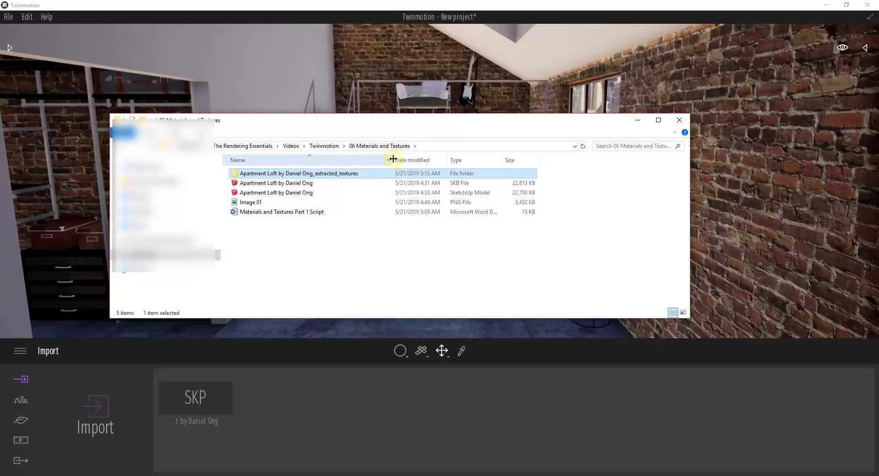
double_click(341, 175)
scroll(329, 202, down, 9)
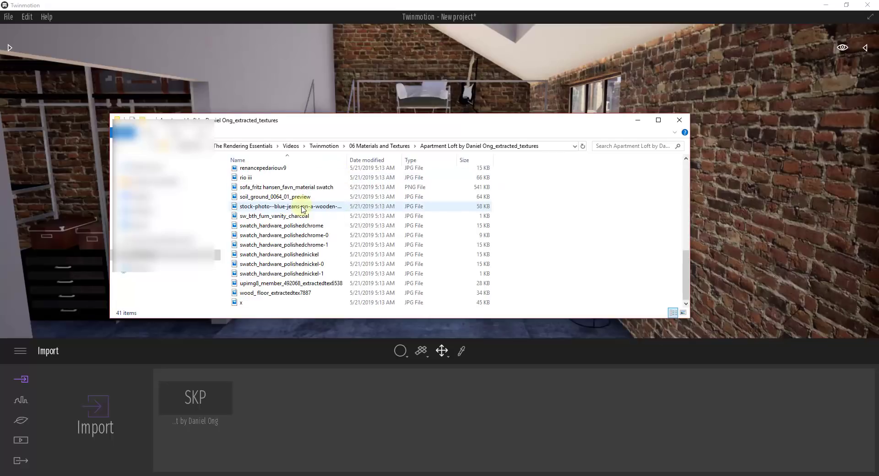
scroll(288, 222, up, 9)
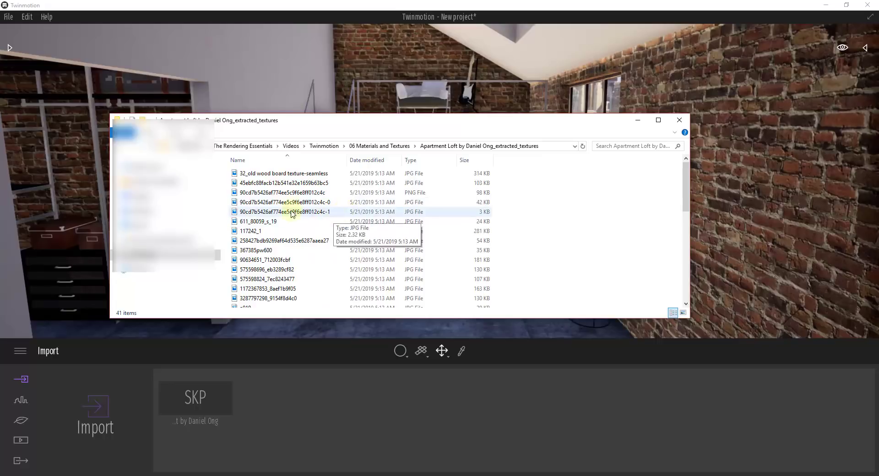
click(389, 146)
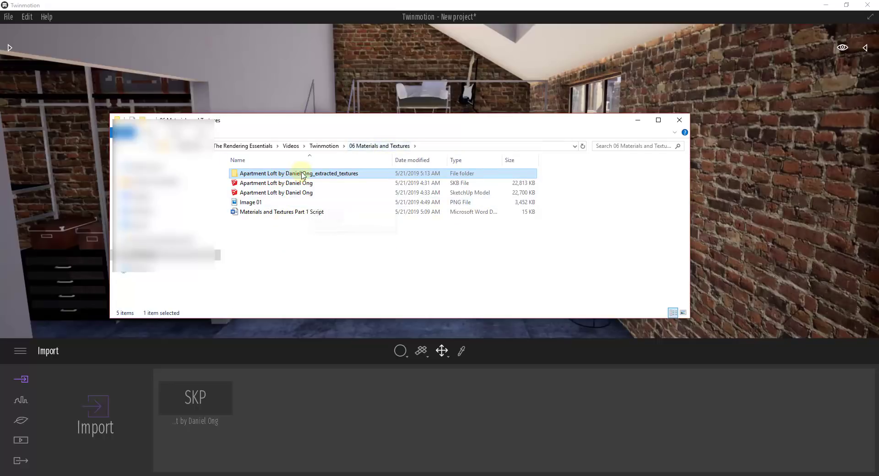
click(680, 120)
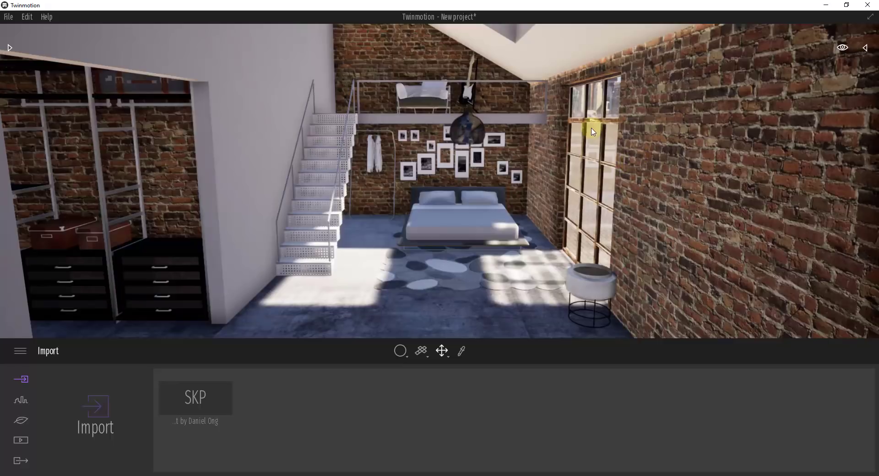
Sample the loft's materials with the Material Picker, including the floor, brick walls, hanging lamp and mezzanine, to inspect their properties.
drag(573, 157, 522, 164)
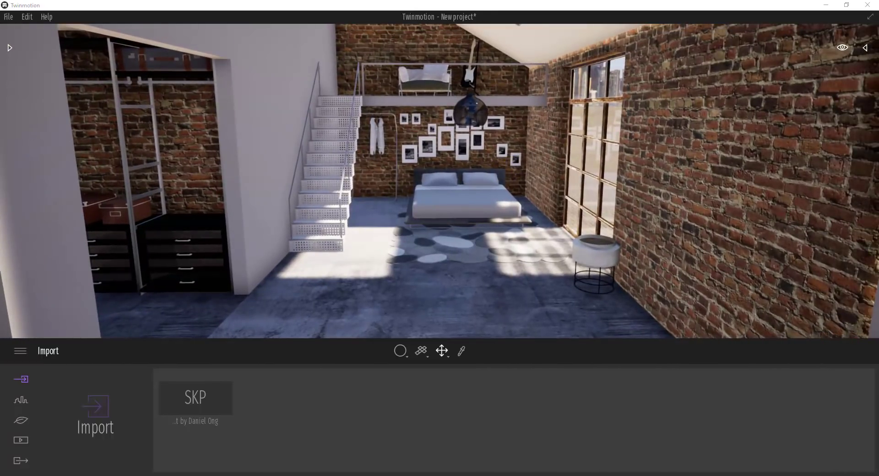
click(460, 353)
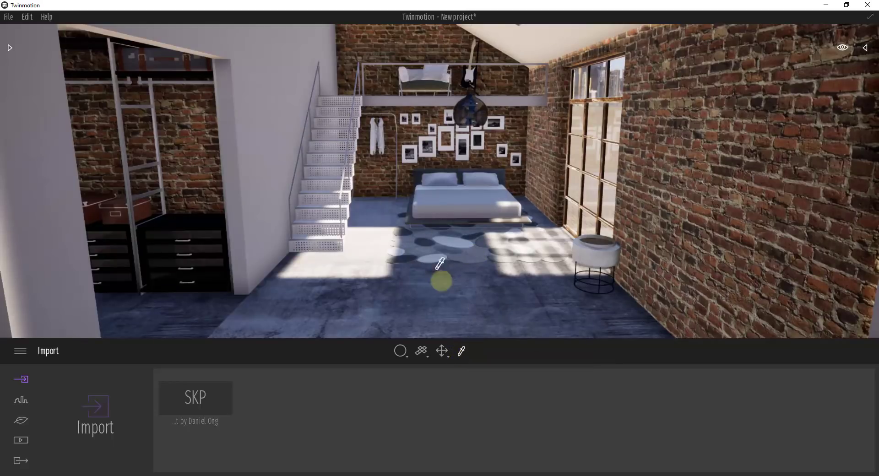
click(684, 127)
click(530, 295)
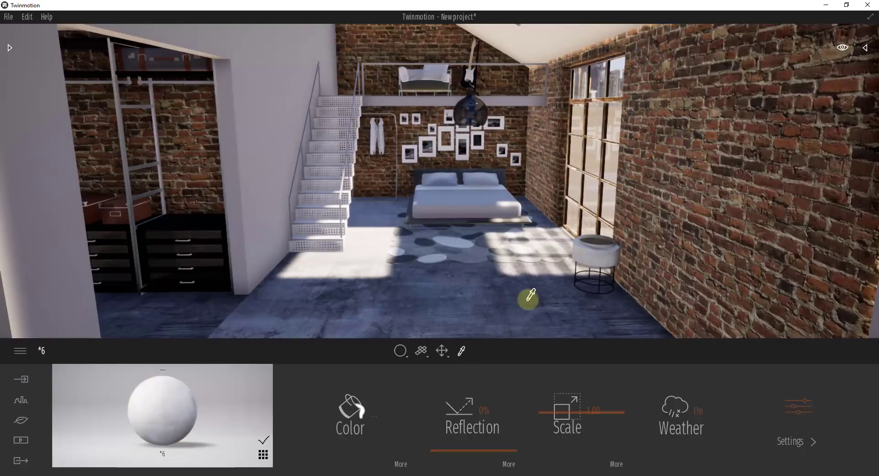
click(667, 196)
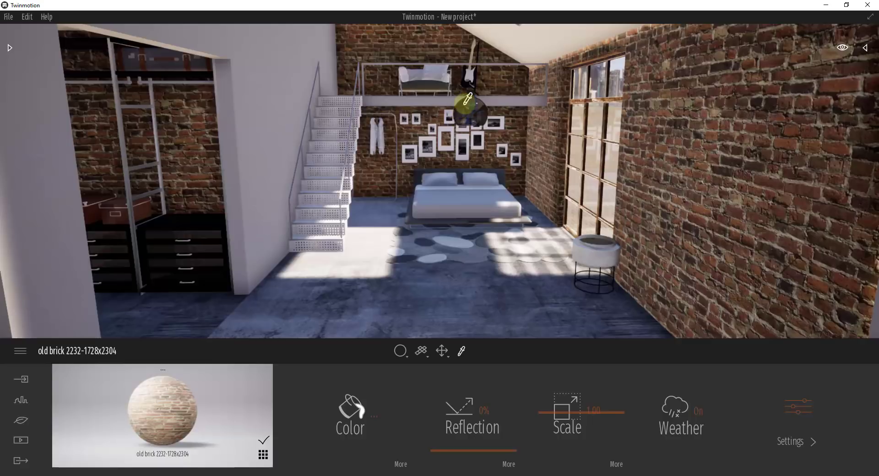
click(470, 103)
click(433, 87)
click(189, 130)
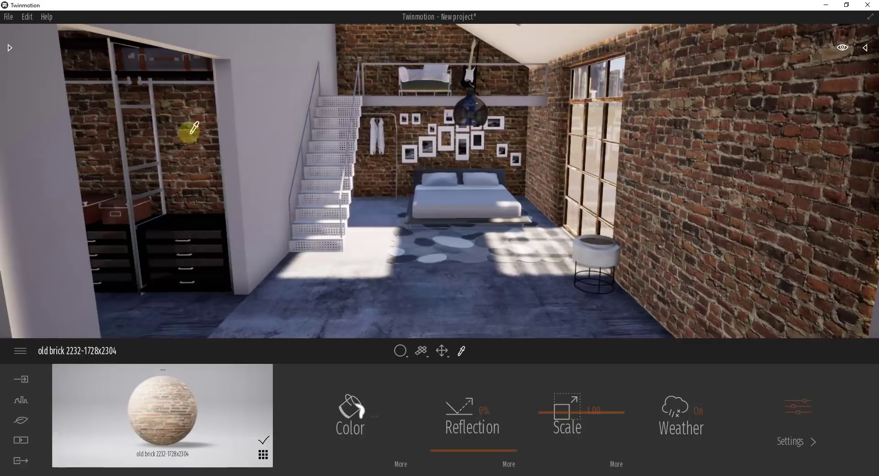
click(609, 258)
Try a scale of 0.91 on the old brick wall material and restore it to 1.00.
mouse_move(568, 425)
mouse_down()
mouse_move(593, 414)
mouse_move(545, 411)
mouse_move(559, 414)
mouse_up()
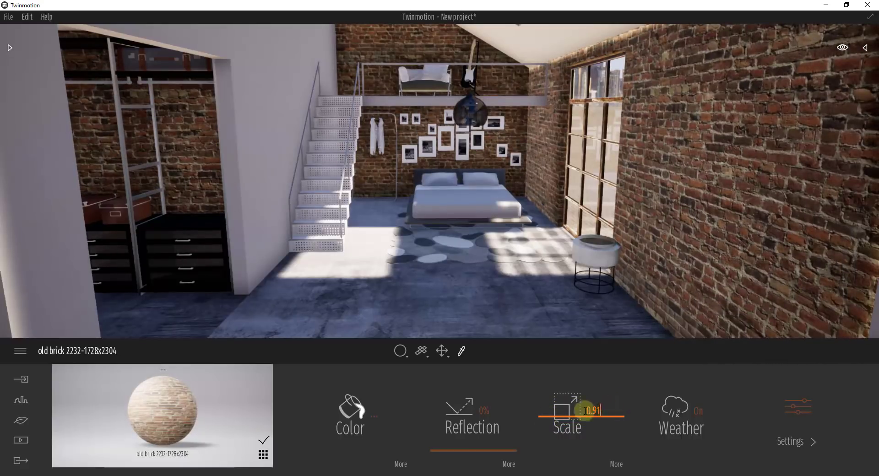
double_click(559, 412)
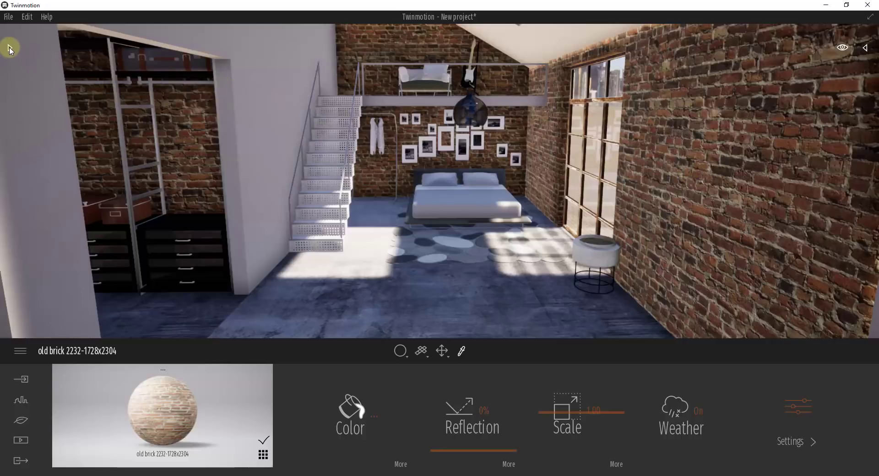
Open the asset library and go from Wall coverings back to the root, into the Materials categories.
click(10, 48)
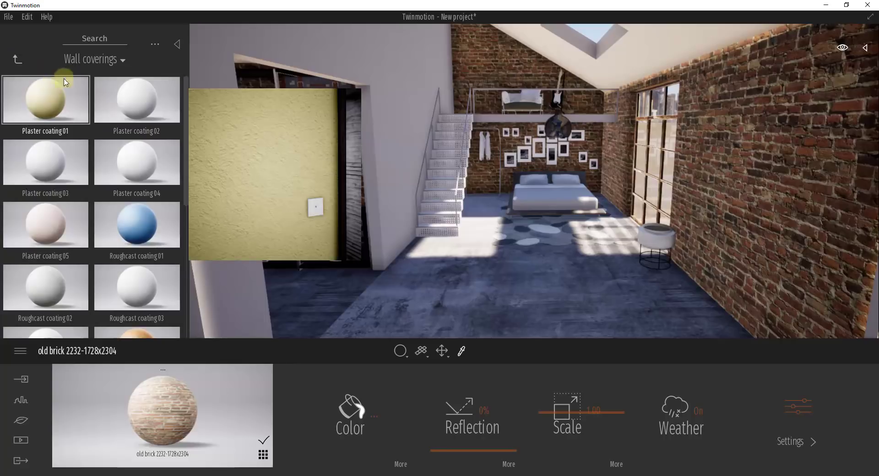
click(96, 60)
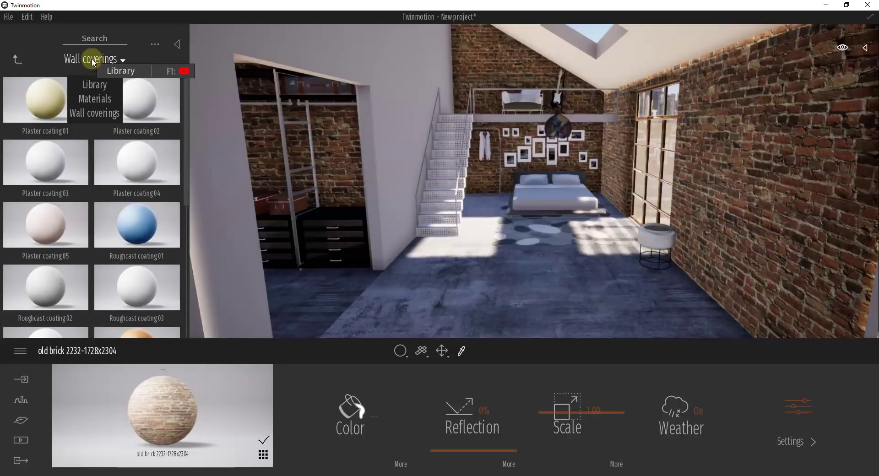
click(95, 84)
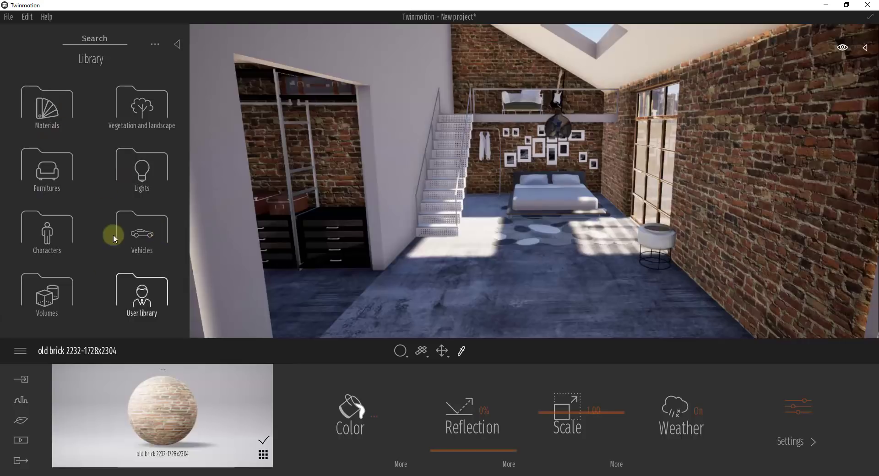
click(44, 115)
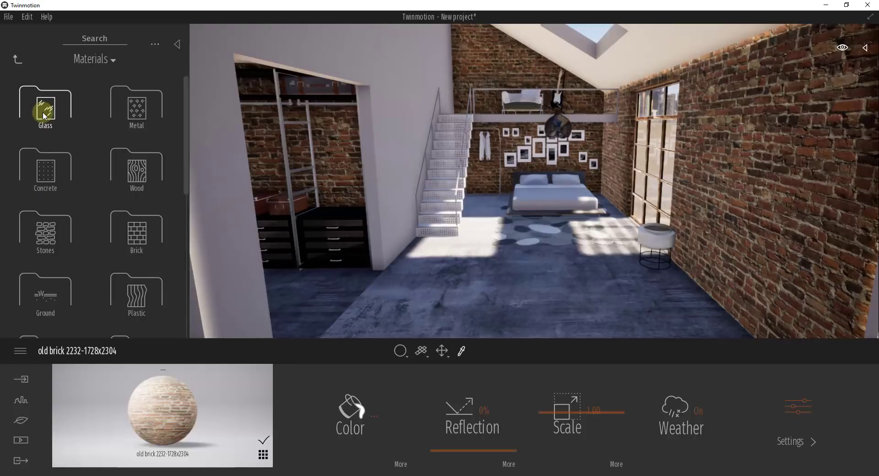
mouse_move(93, 61)
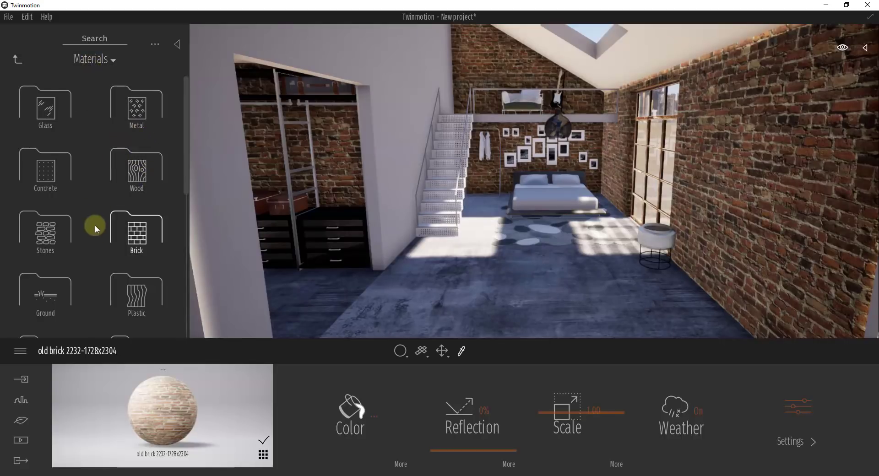
Open the library's Brick materials and browse to the dirty bricks.
click(123, 224)
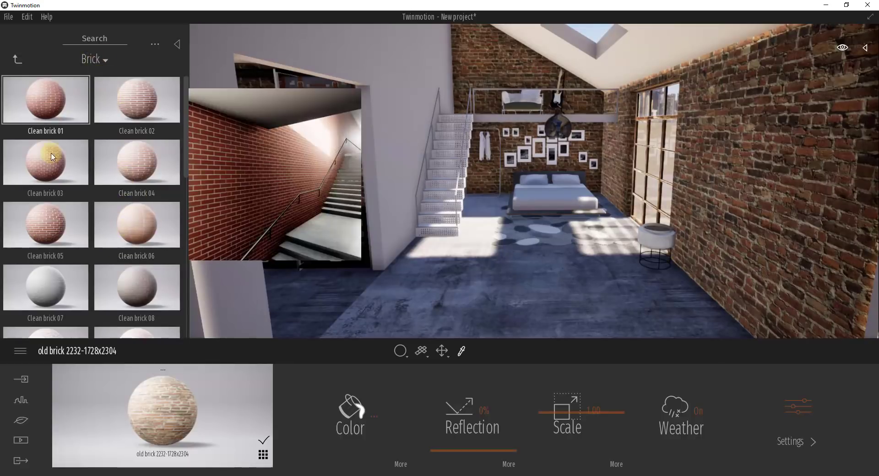
scroll(137, 238, down, 2)
scroll(137, 238, down, 4)
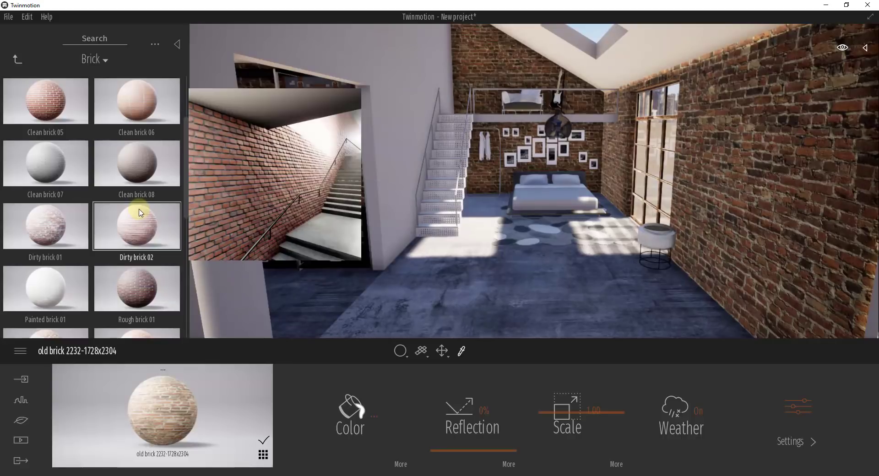
Try Dirty brick 01 on the white walls and ceiling, the floor and the closet's drawer fronts, undoing each trial.
drag(141, 212, 607, 149)
key(Right)
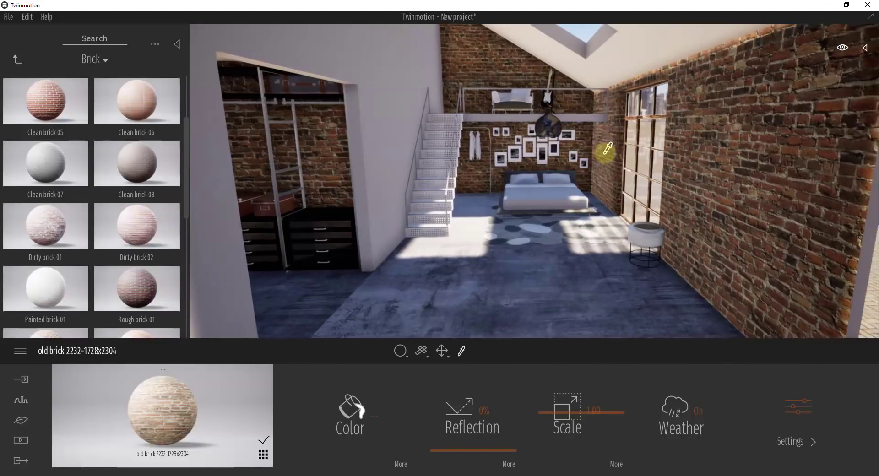
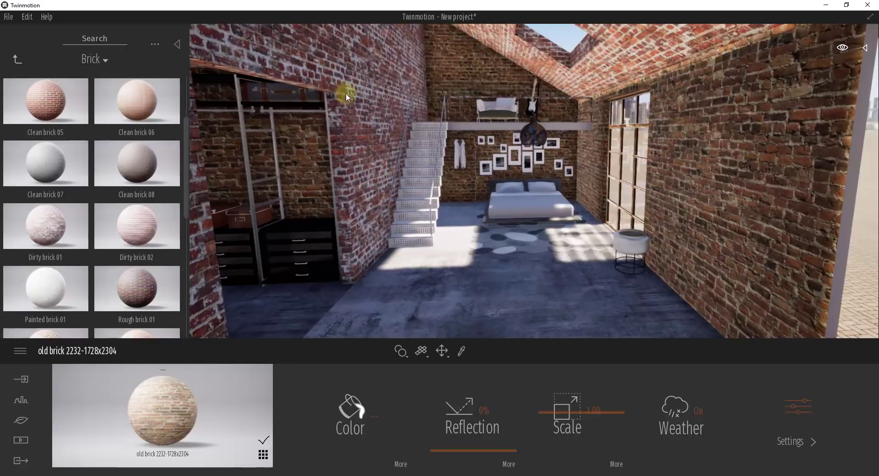
key(ctrl+z)
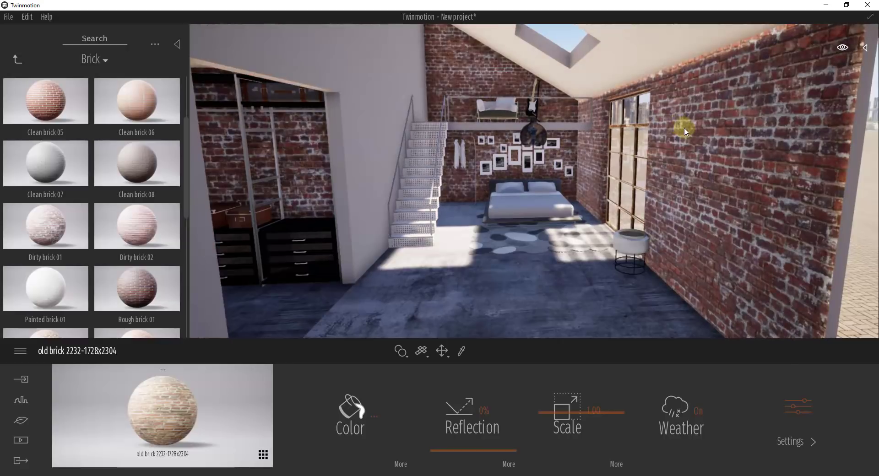
key(ctrl+z)
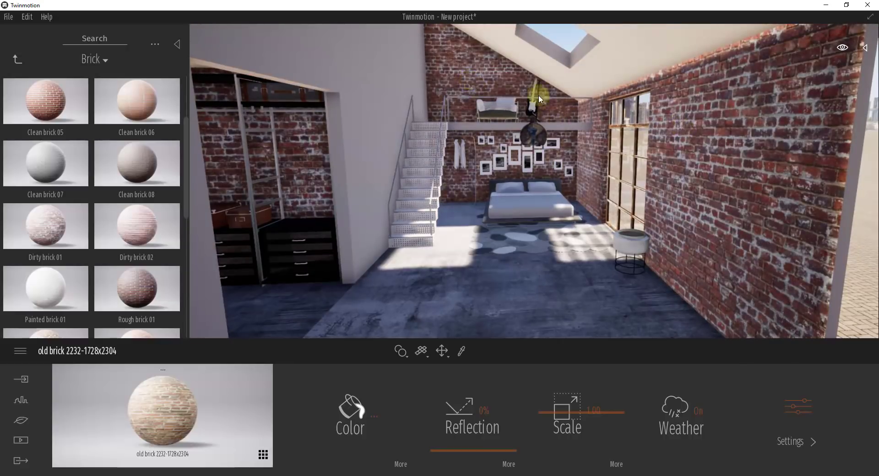
click(587, 296)
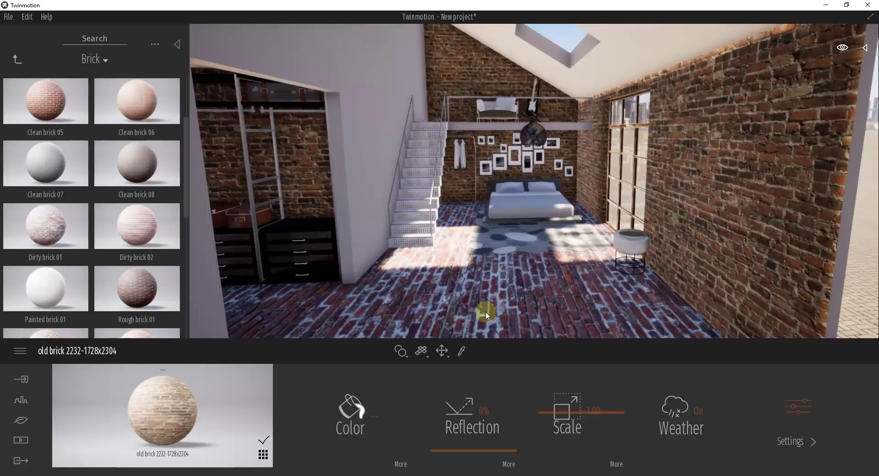
key(ctrl+z)
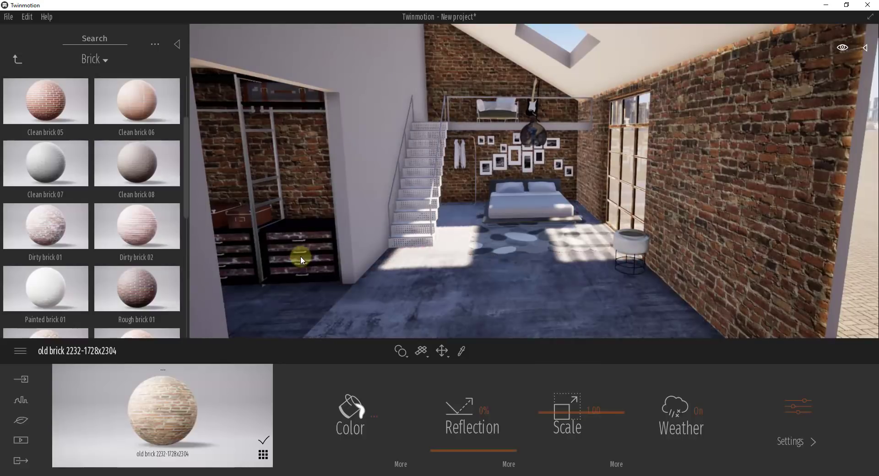
click(301, 256)
key(ctrl+z)
click(293, 311)
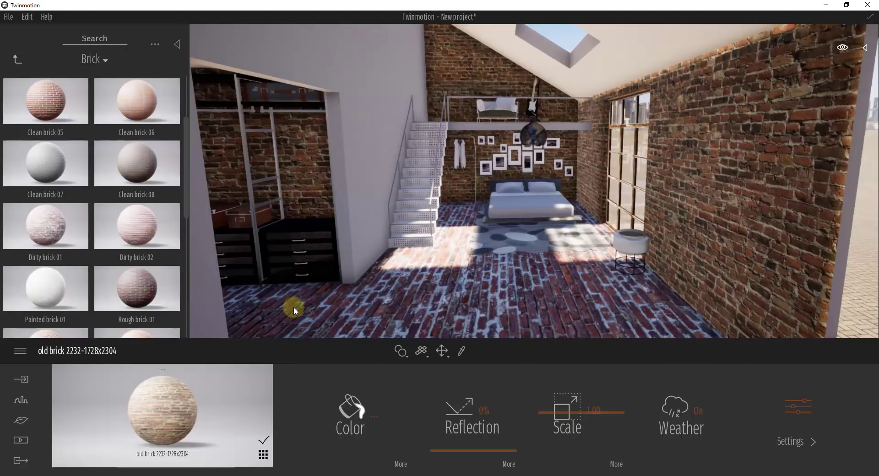
key(ctrl+z)
Apply Dirty brick 01 to the loft's old brick walls.
click(296, 182)
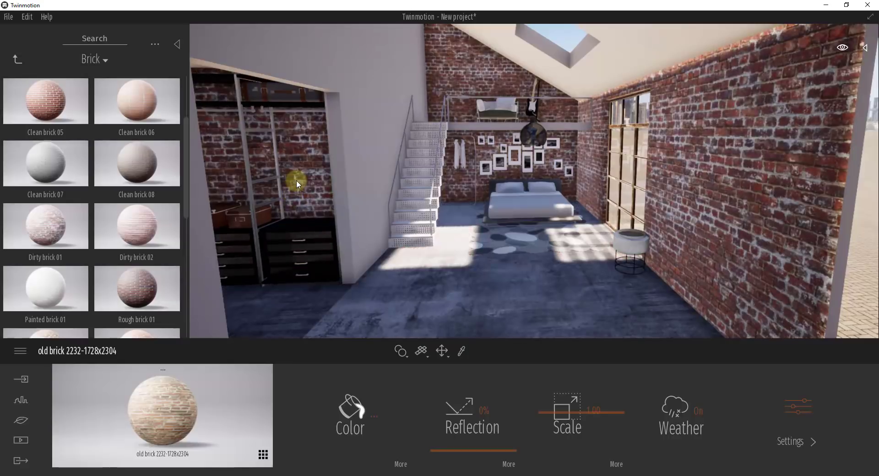
key(ctrl+z)
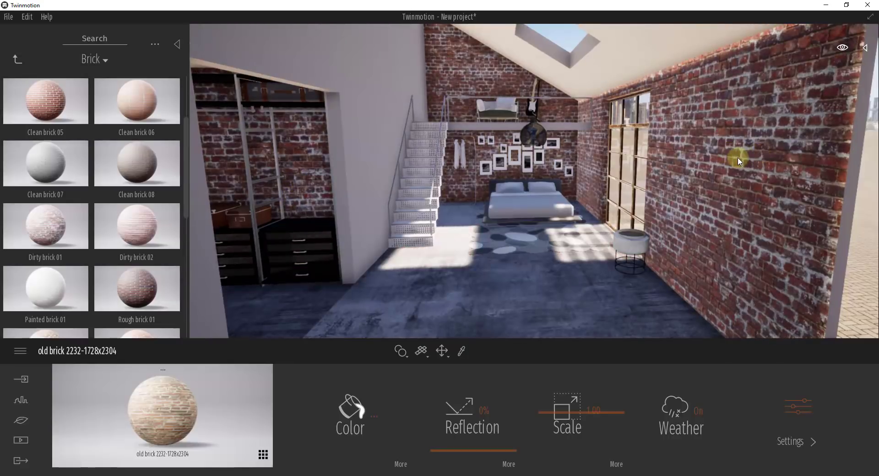
click(738, 158)
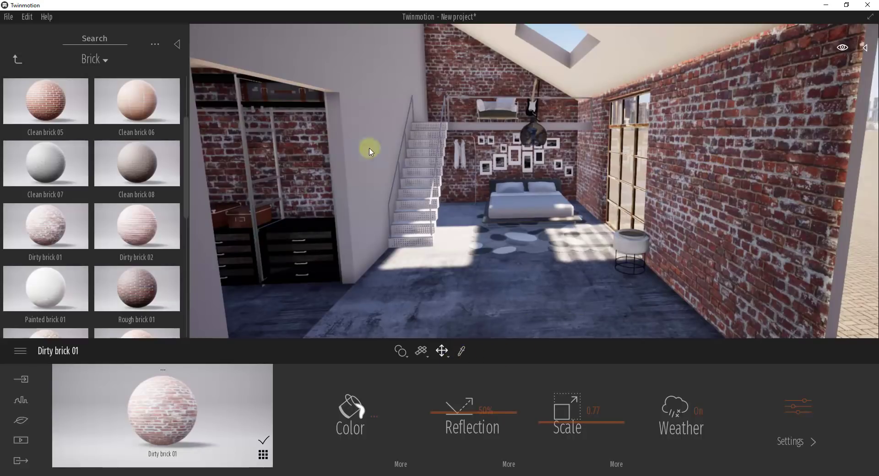
Try Painted brick 01 on the brick walls and Rough brick 01 on the white walls and ceiling.
mouse_move(68, 300)
drag(68, 301, 712, 167)
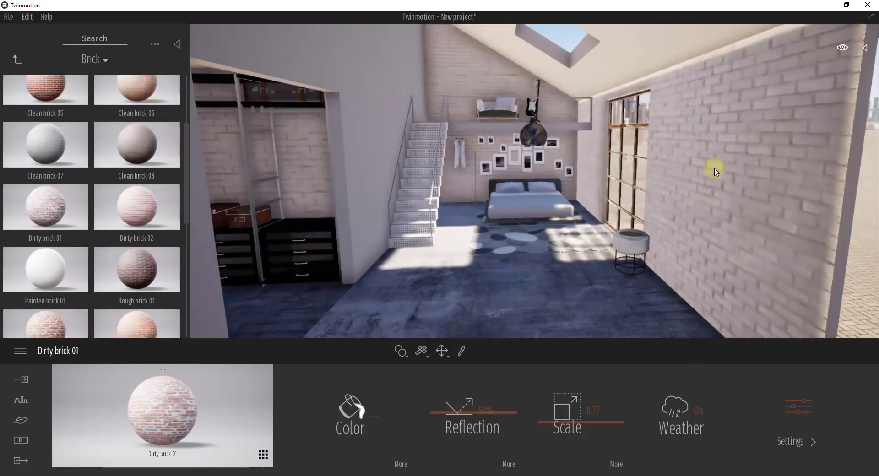
scroll(171, 260, down, 1)
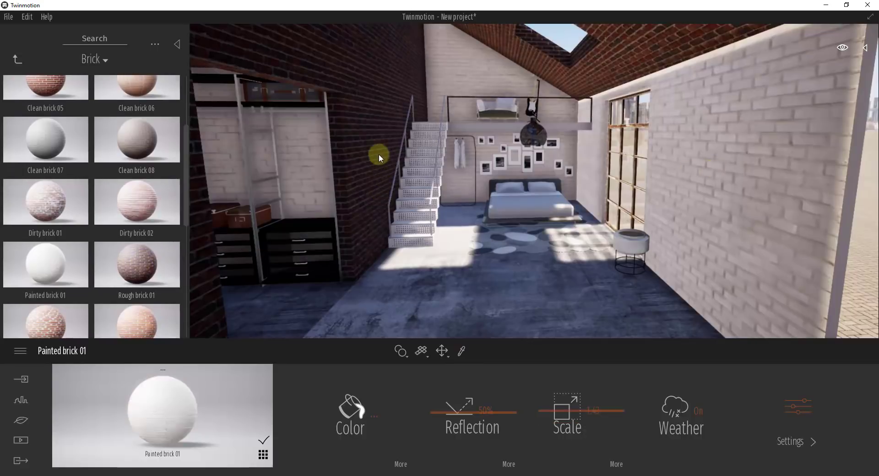
click(101, 293)
scroll(48, 318, down, 1)
Reapply Dirty brick 01 to the brick walls, and restore the white walls with the default material sampled from the mezzanine edge.
mouse_move(53, 208)
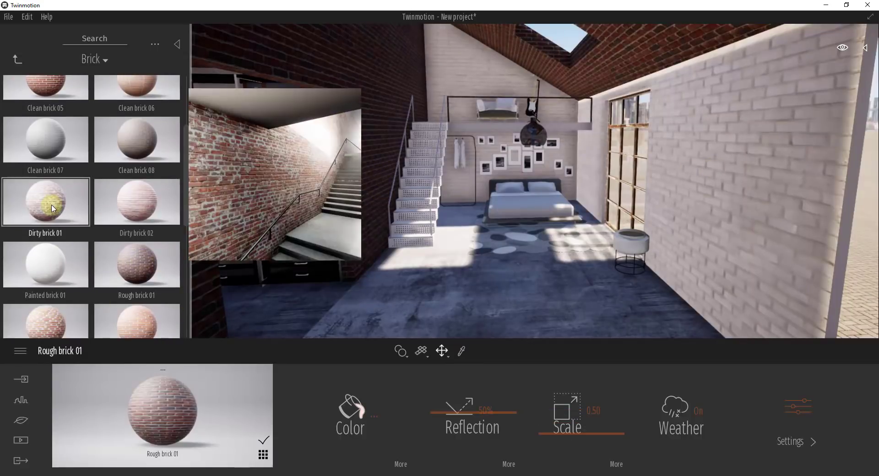
drag(53, 208, 705, 156)
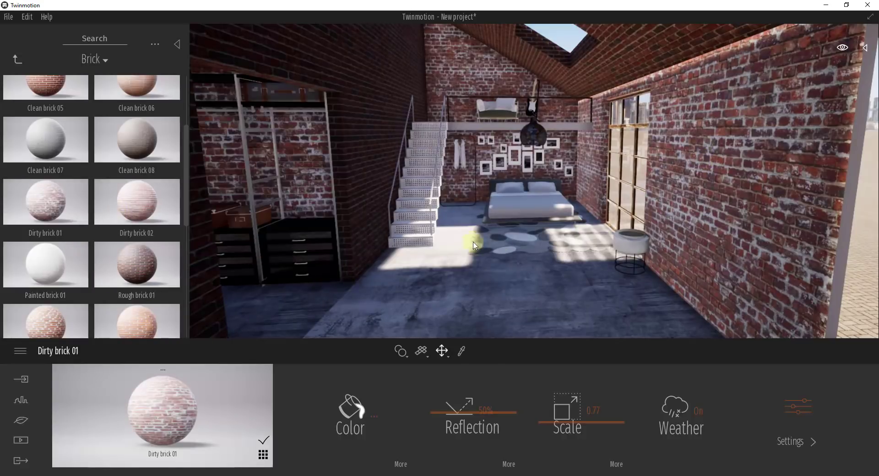
click(462, 351)
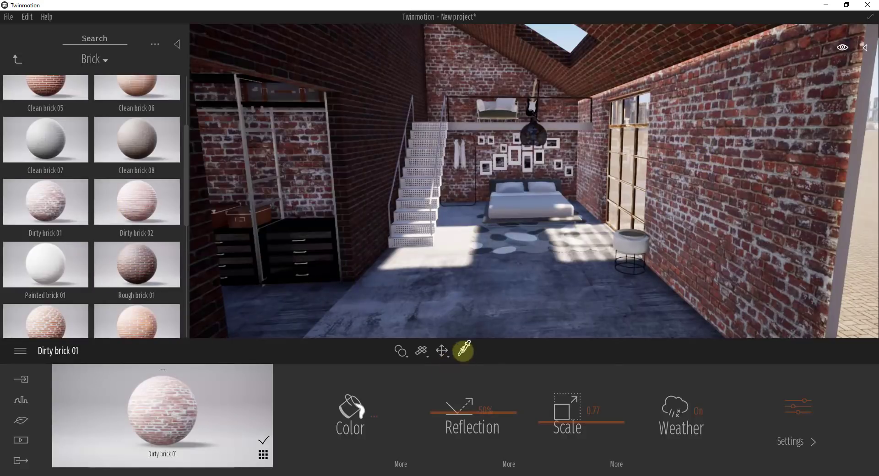
click(492, 124)
drag(166, 428, 363, 163)
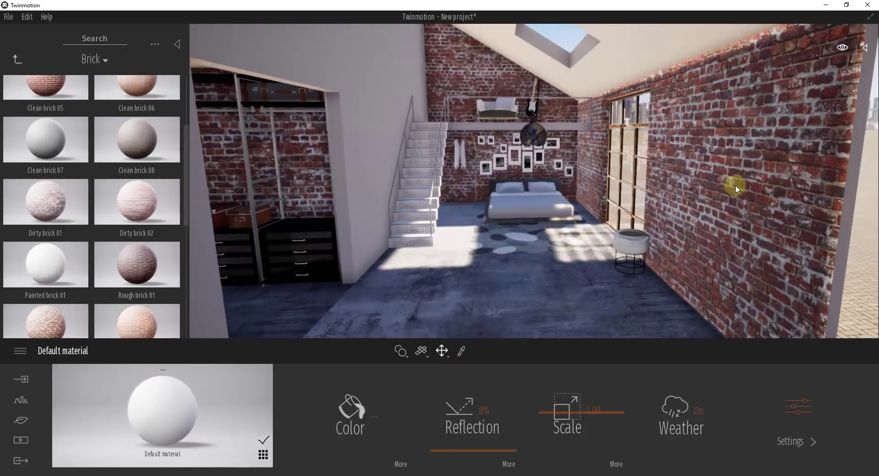
Examine the brick texture on the window wall up close and from a distance, and select that wall.
drag(735, 185, 737, 194)
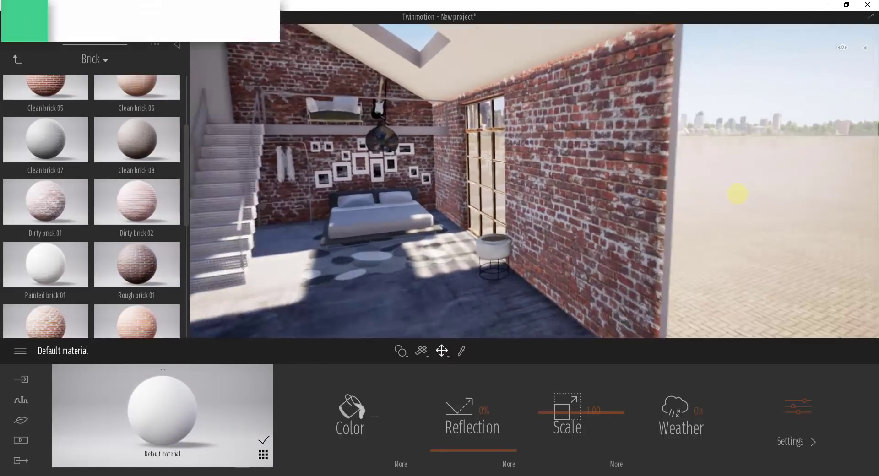
scroll(737, 194, up, 10)
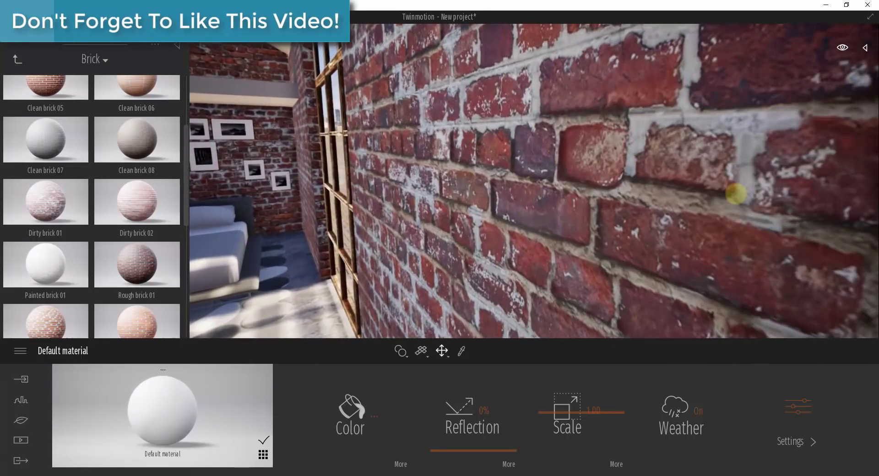
scroll(735, 194, down, 10)
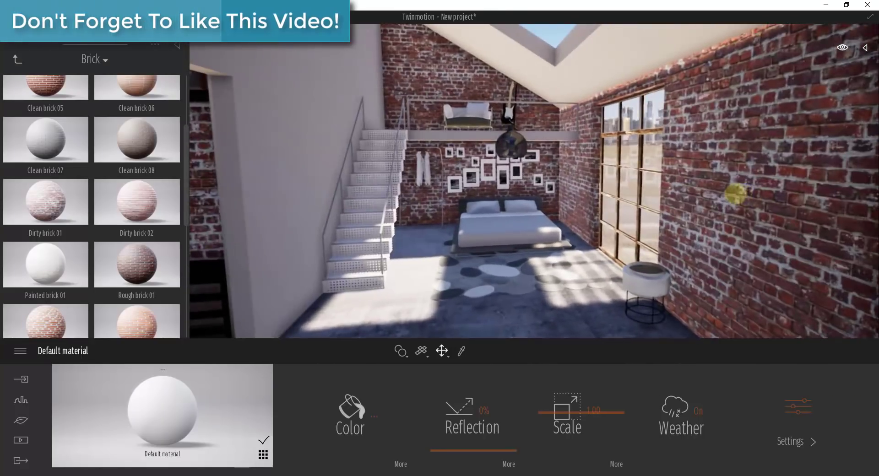
click(736, 192)
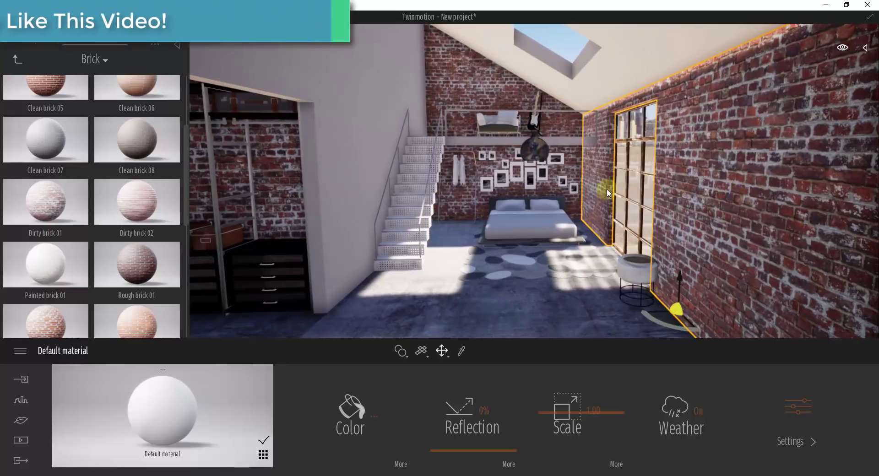
drag(606, 189, 603, 189)
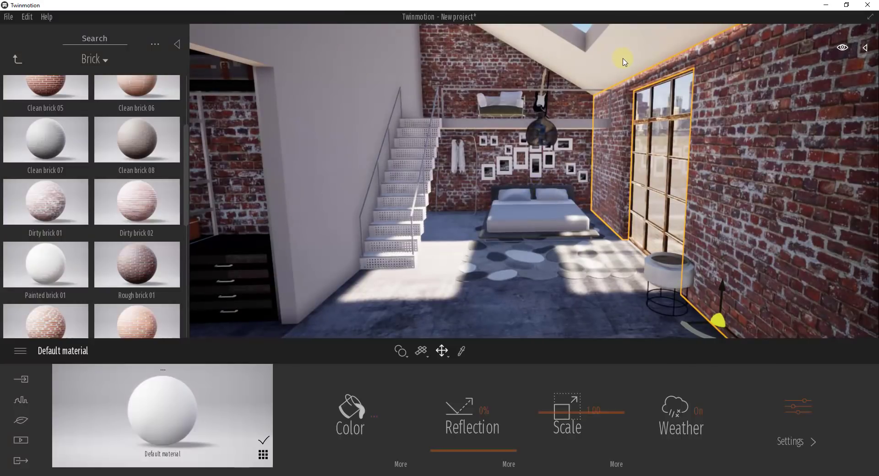
Activate the Material Picker and switch the library from Brick to the Concrete materials.
click(462, 350)
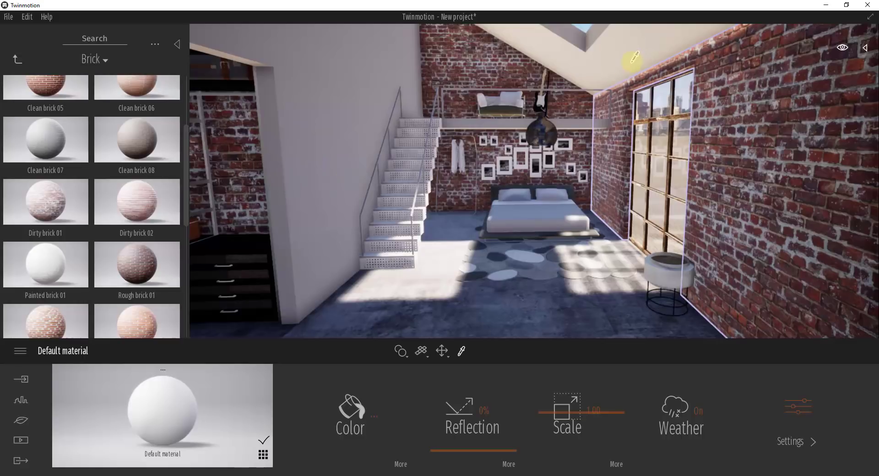
drag(634, 57, 608, 114)
mouse_move(122, 214)
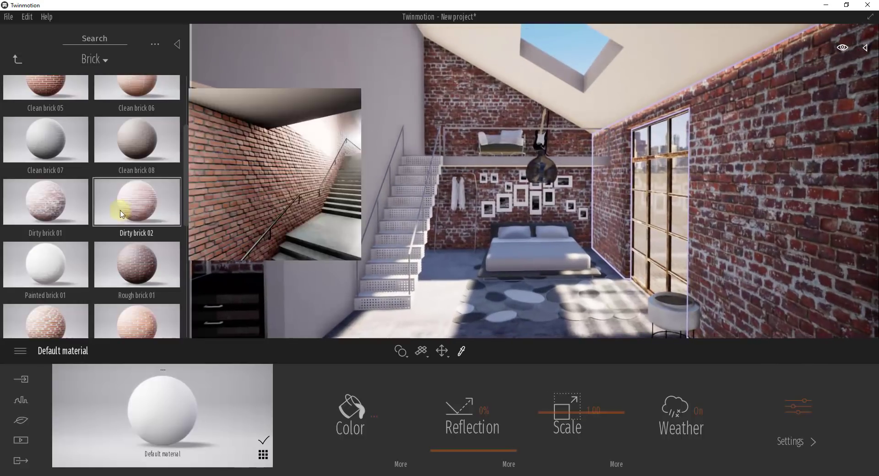
scroll(106, 146, up, 3)
click(91, 60)
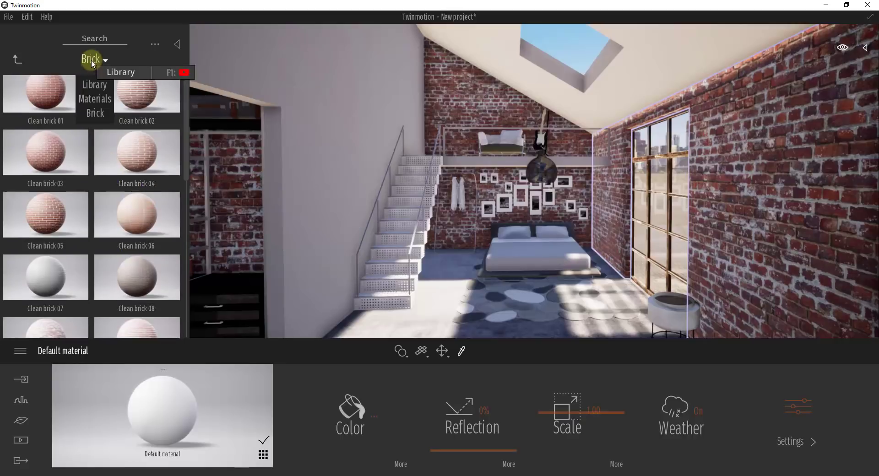
click(95, 98)
click(62, 159)
Try Concrete slabs 01 on the white walls and ceiling, and undo it.
mouse_move(50, 174)
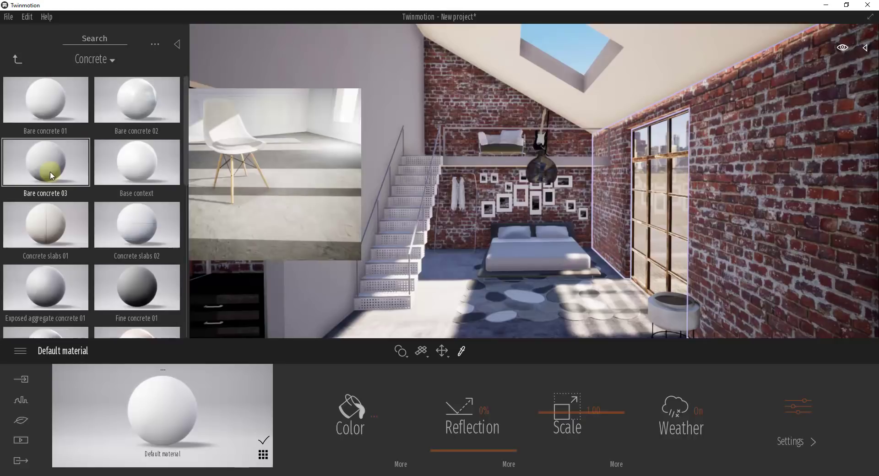
mouse_move(60, 231)
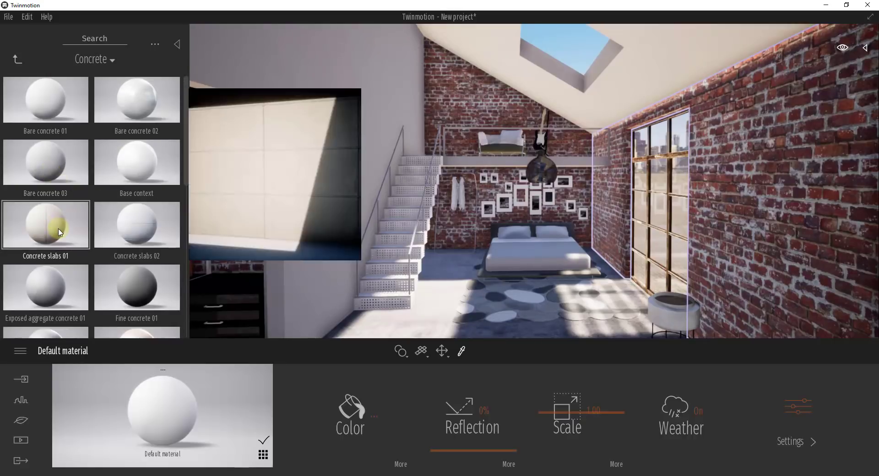
drag(60, 231, 333, 209)
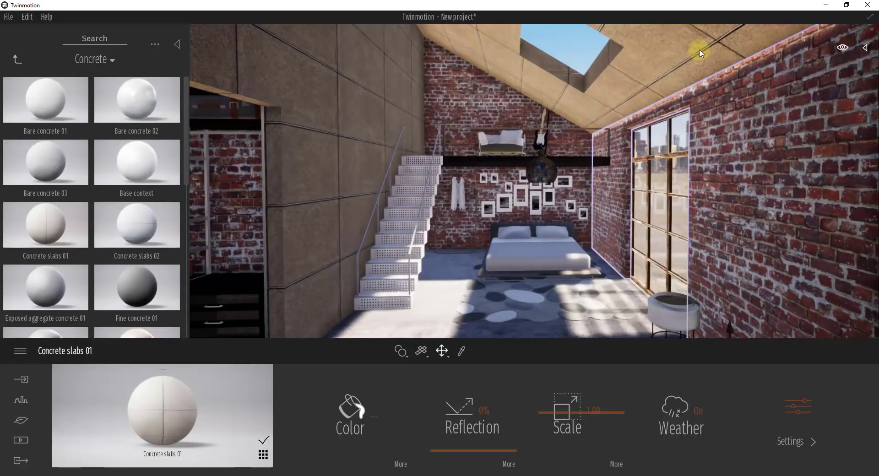
key(ctrl+z)
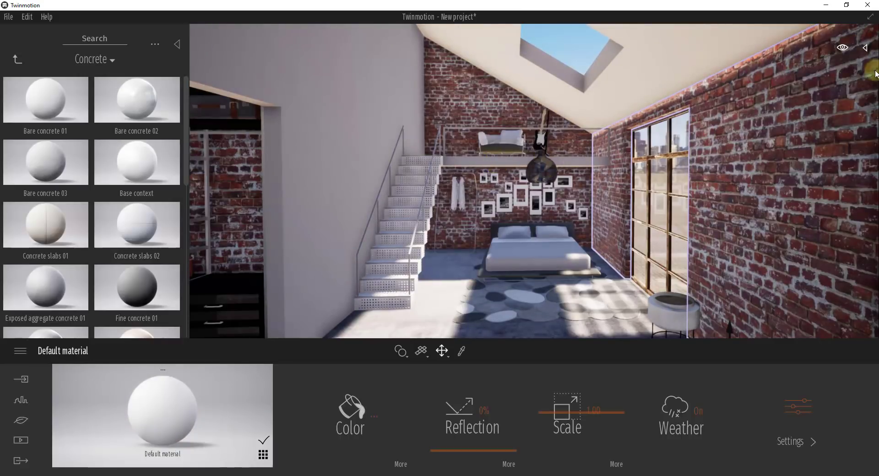
click(399, 355)
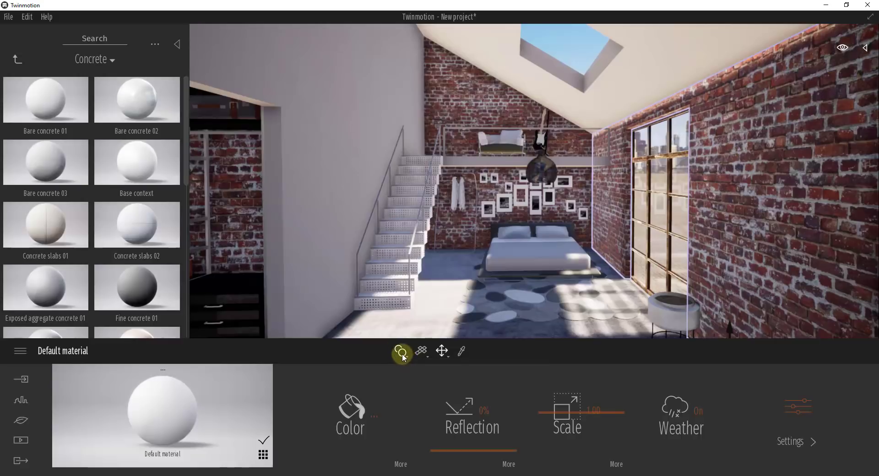
click(401, 352)
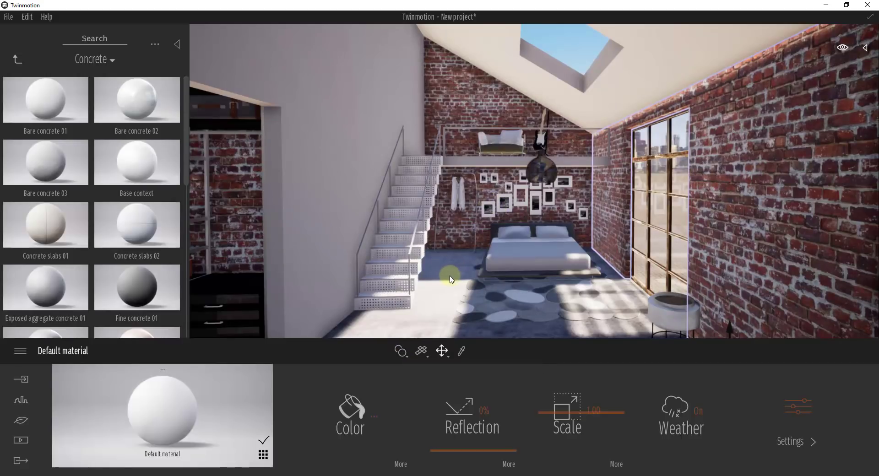
Select the stair wall and the sloped ceiling in turn, checking in the scene list that they are separate objects.
click(326, 211)
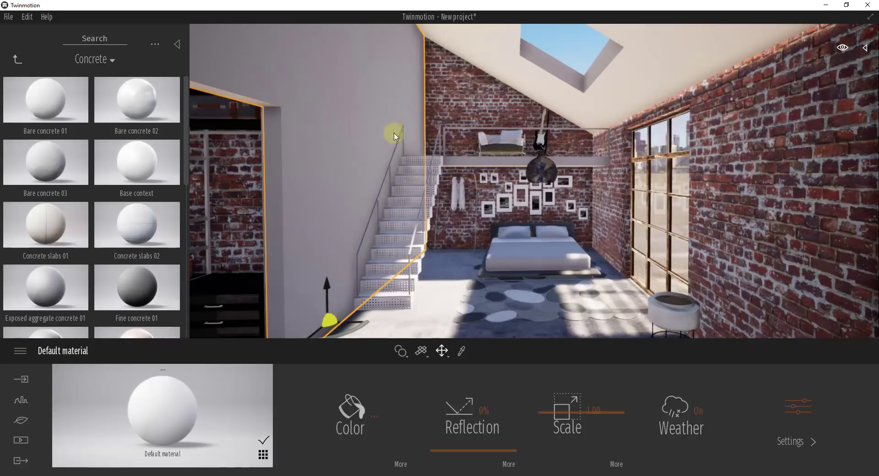
click(865, 48)
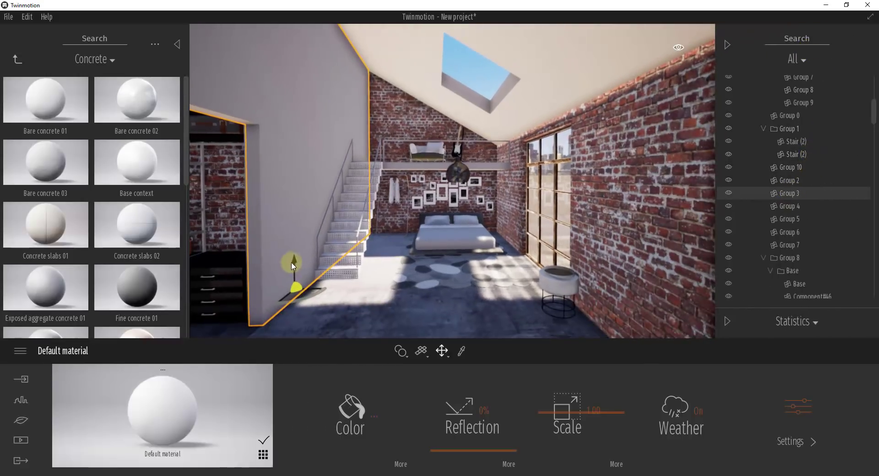
scroll(819, 96, up, 3)
scroll(828, 88, down, 2)
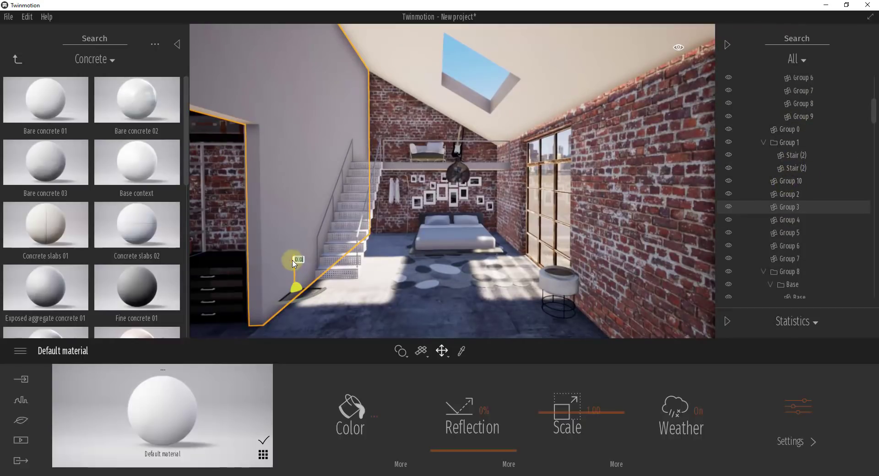
drag(295, 260, 296, 223)
click(522, 94)
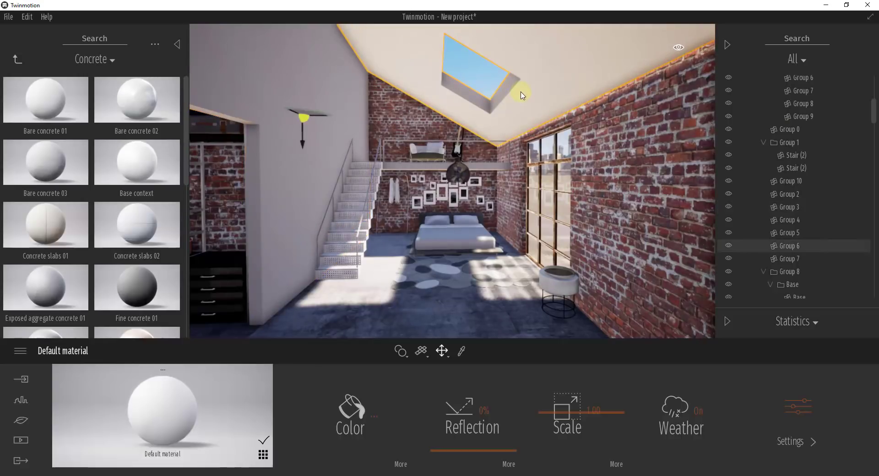
mouse_move(306, 143)
mouse_down()
mouse_move(310, 111)
mouse_move(307, 137)
mouse_up()
click(368, 168)
click(544, 92)
Switch the material assignment mode to Apply to object and put Concrete slabs 01 on the stair wall.
mouse_move(401, 358)
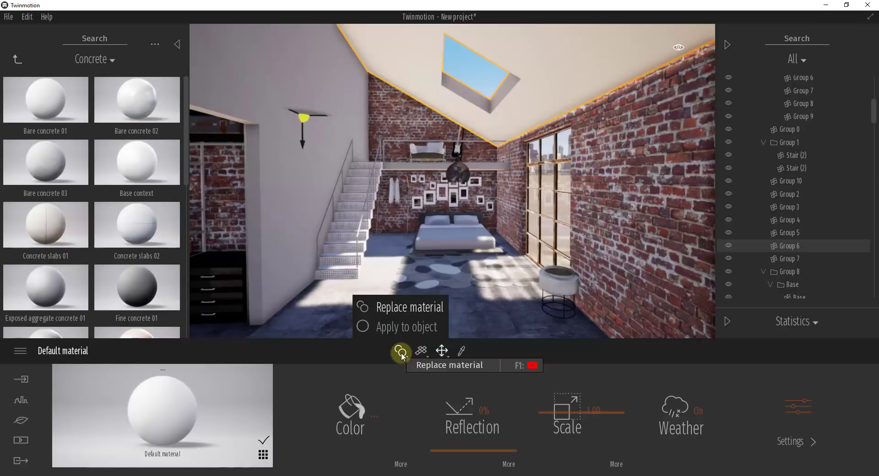
click(390, 327)
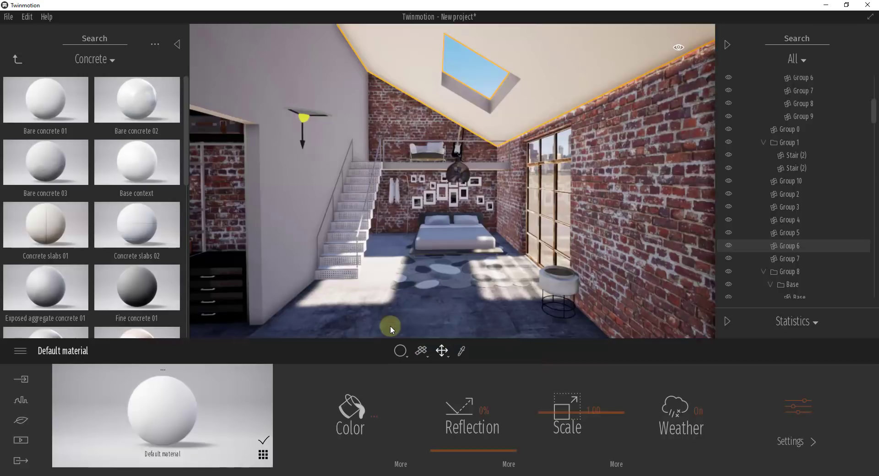
mouse_move(48, 227)
drag(49, 228, 290, 209)
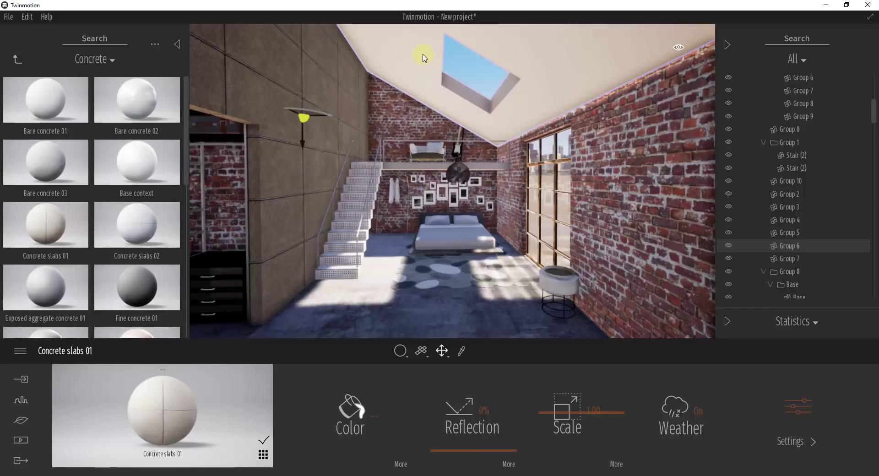
Apply Plaster coating 04 from the Wall coverings materials to the sloped ceiling.
click(94, 60)
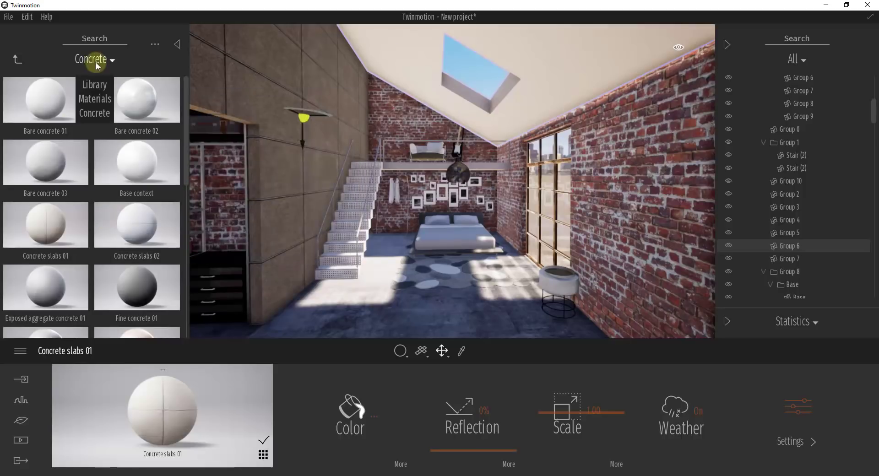
click(94, 99)
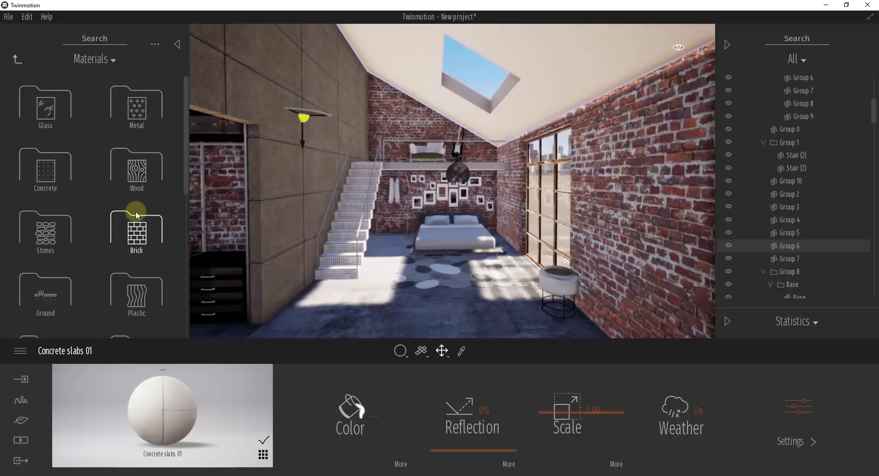
scroll(94, 219, down, 4)
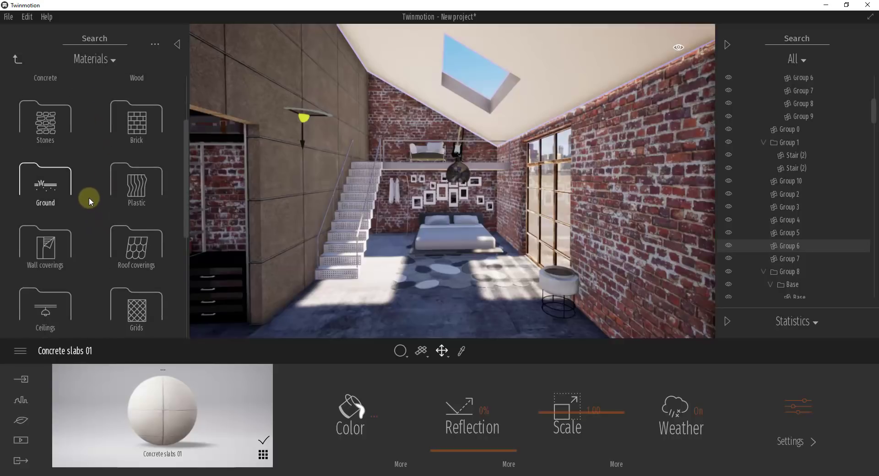
scroll(87, 207, up, 1)
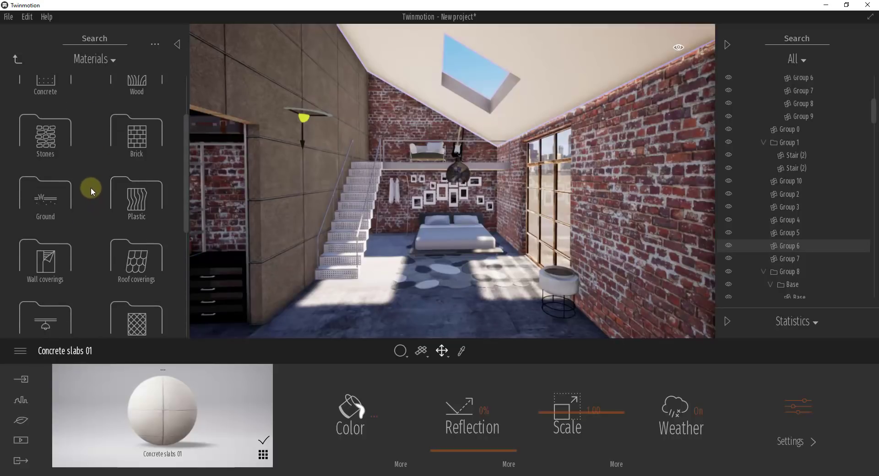
click(45, 267)
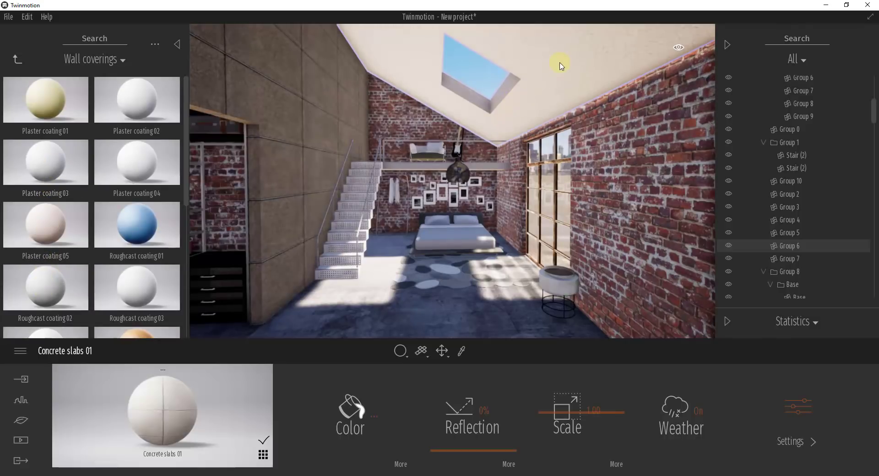
drag(560, 65, 560, 65)
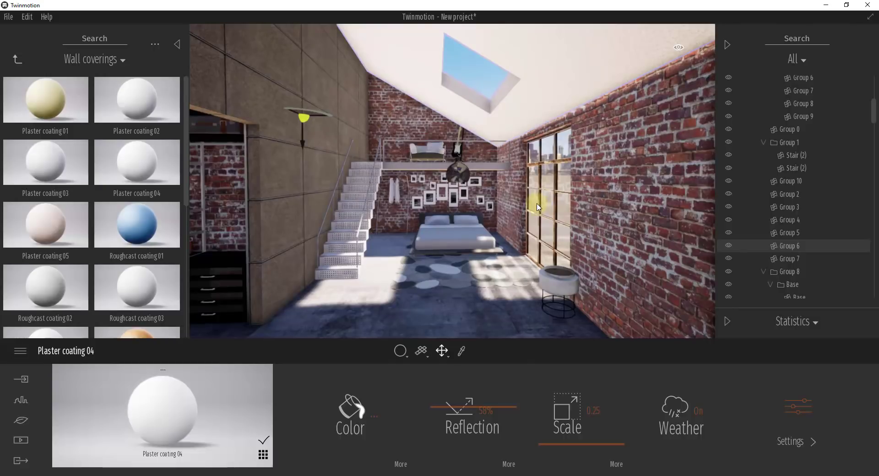
Select the staircase and sample its white material with the Material Picker.
drag(537, 204, 506, 191)
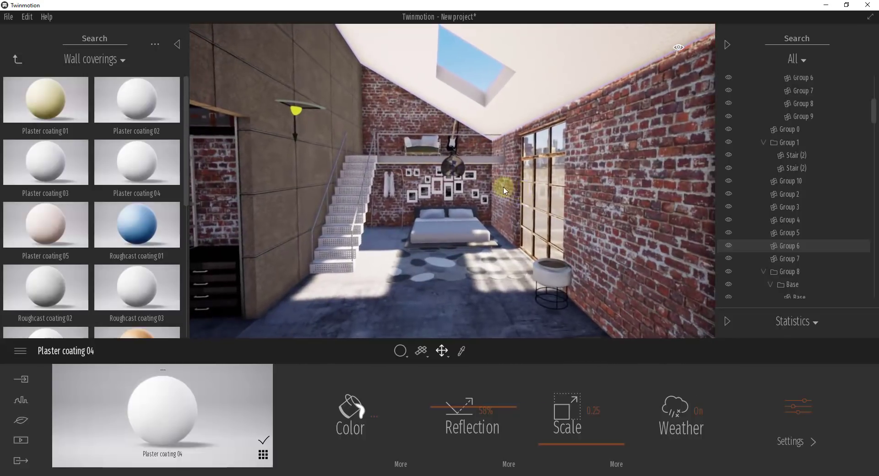
drag(405, 260, 402, 265)
click(309, 240)
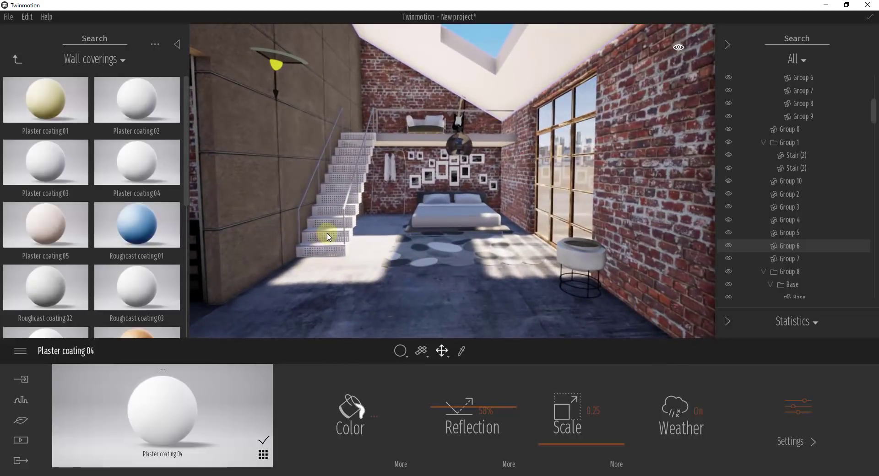
click(326, 234)
click(463, 350)
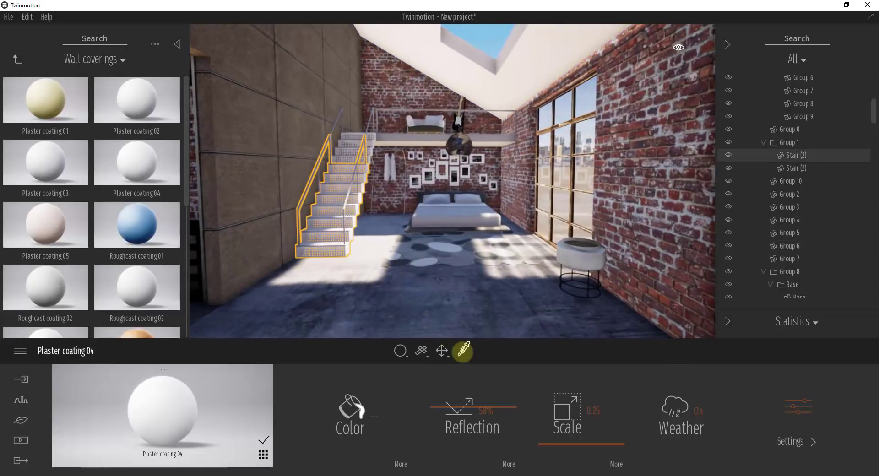
click(323, 236)
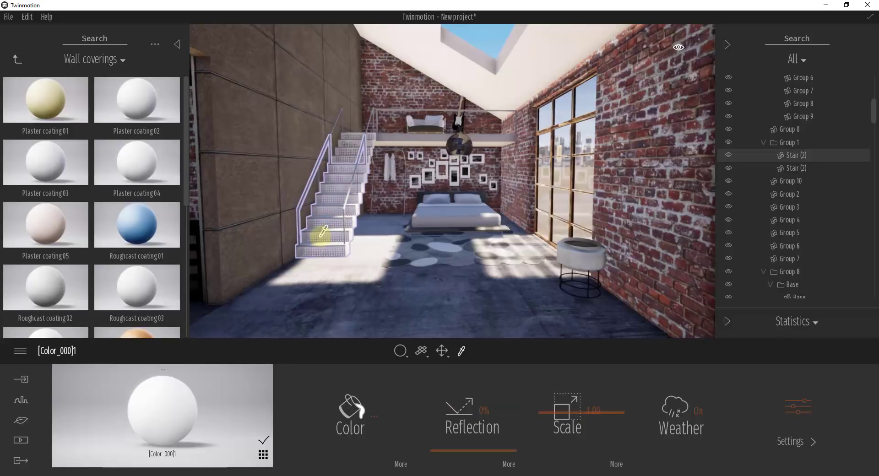
Apply Brushed aluminium 01 from the Metal materials to the staircase steps and the railings.
click(83, 60)
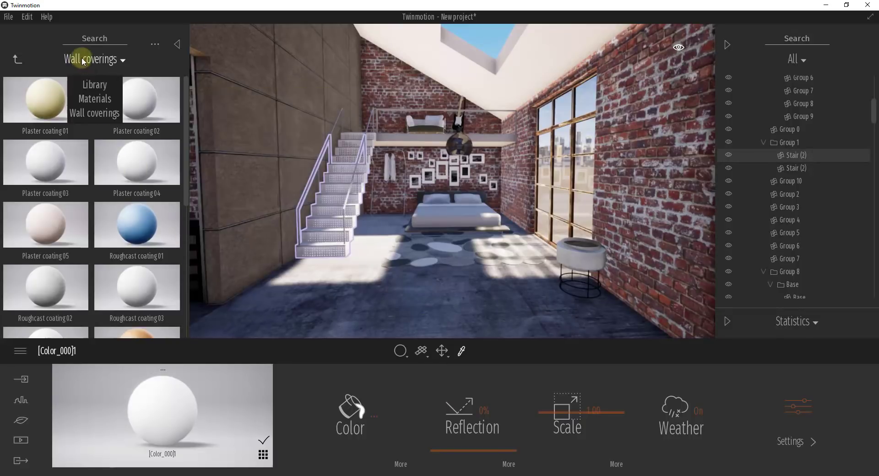
click(89, 100)
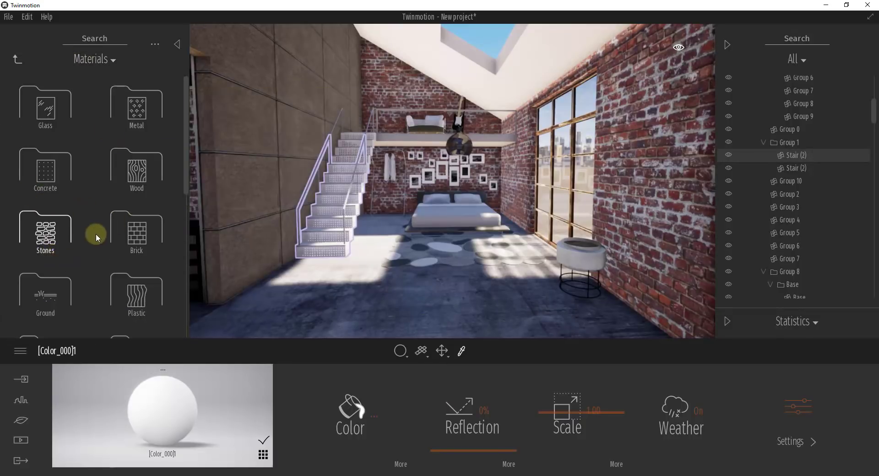
click(150, 118)
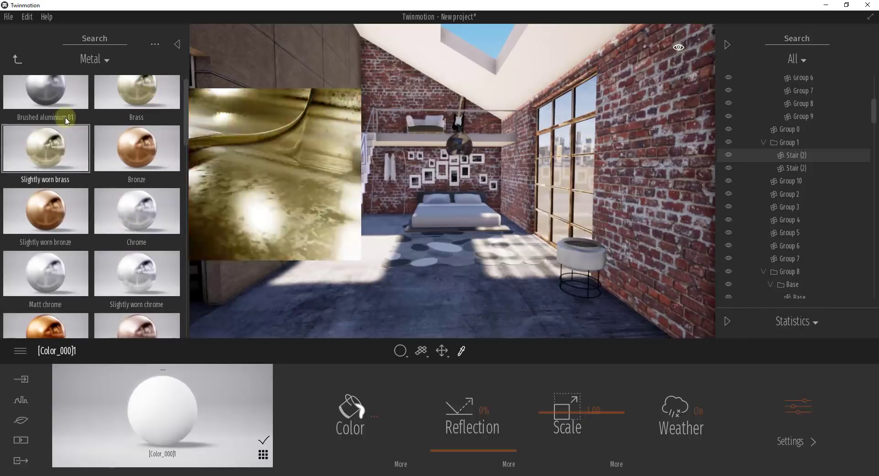
drag(54, 101, 337, 213)
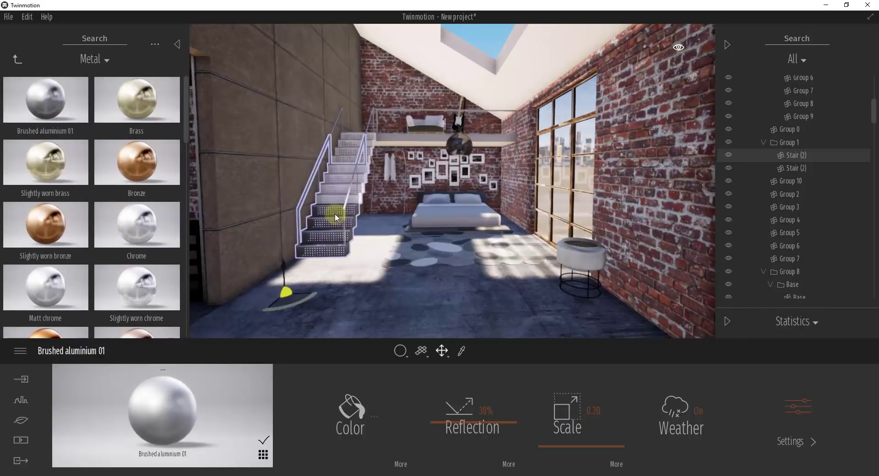
mouse_move(69, 111)
mouse_down()
mouse_move(339, 124)
mouse_move(353, 147)
mouse_move(391, 171)
mouse_move(370, 166)
mouse_up()
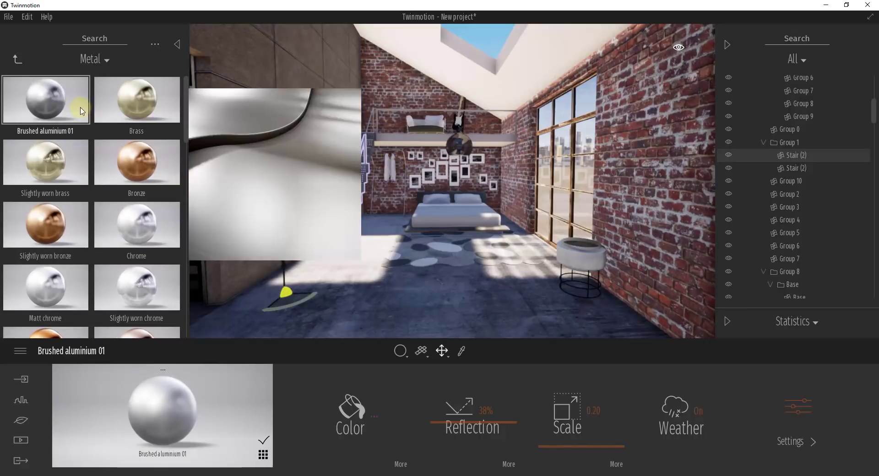
mouse_move(80, 103)
mouse_down()
mouse_move(371, 106)
mouse_move(452, 124)
mouse_move(471, 237)
mouse_move(441, 224)
mouse_move(453, 255)
mouse_up()
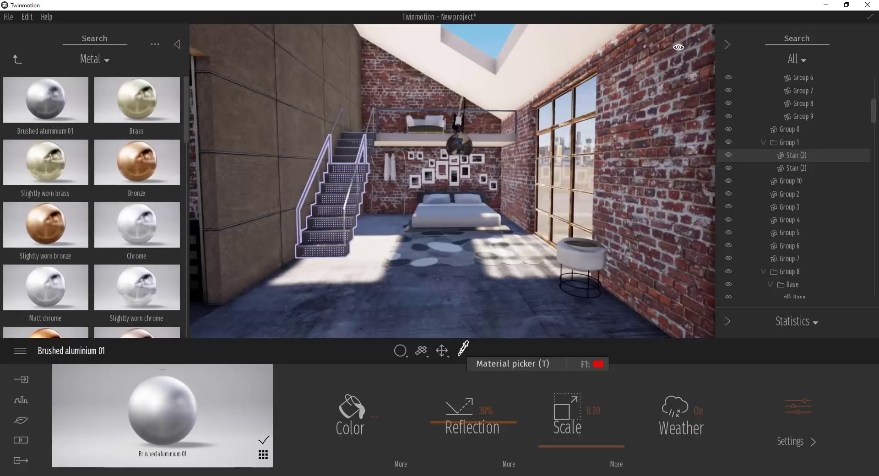
Sample Dirty brick 01 from the window wall, try a color tint on it, and bring the color back to nearly white.
click(461, 351)
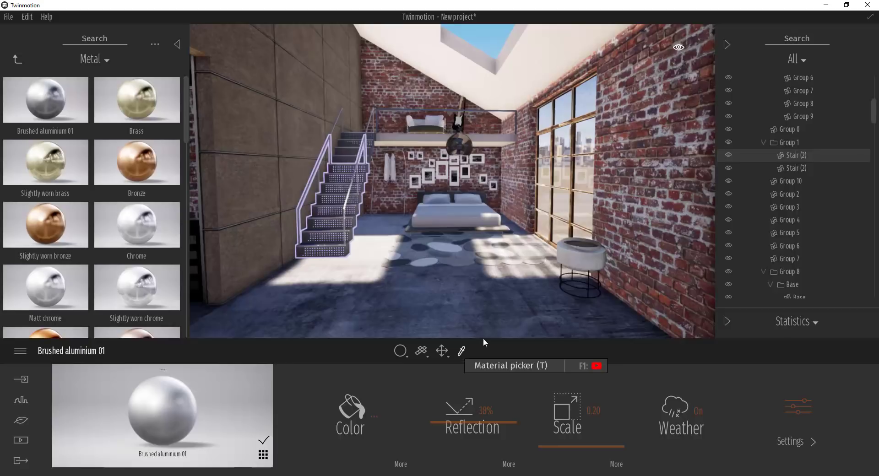
click(657, 183)
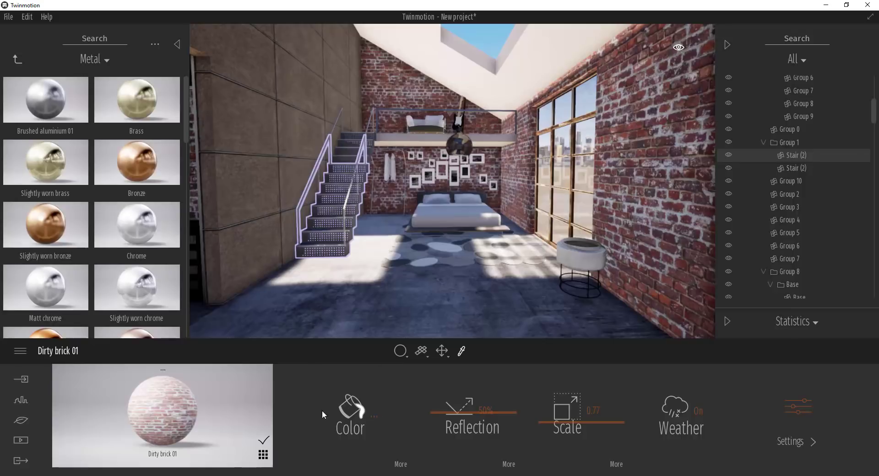
click(351, 410)
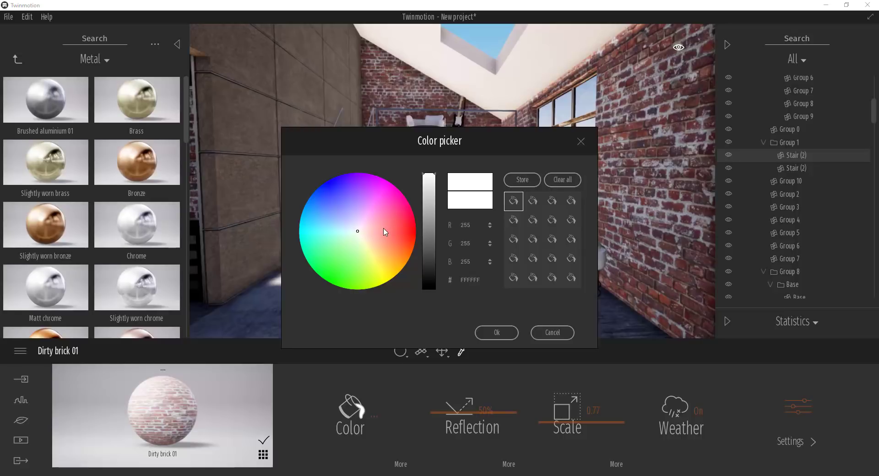
click(376, 214)
mouse_move(376, 217)
mouse_down()
mouse_move(354, 238)
mouse_move(369, 232)
mouse_move(353, 237)
mouse_move(332, 201)
mouse_move(312, 230)
mouse_move(361, 252)
mouse_move(389, 222)
mouse_move(356, 233)
mouse_up()
mouse_move(428, 175)
mouse_down()
mouse_move(429, 200)
mouse_move(428, 172)
mouse_up()
click(496, 333)
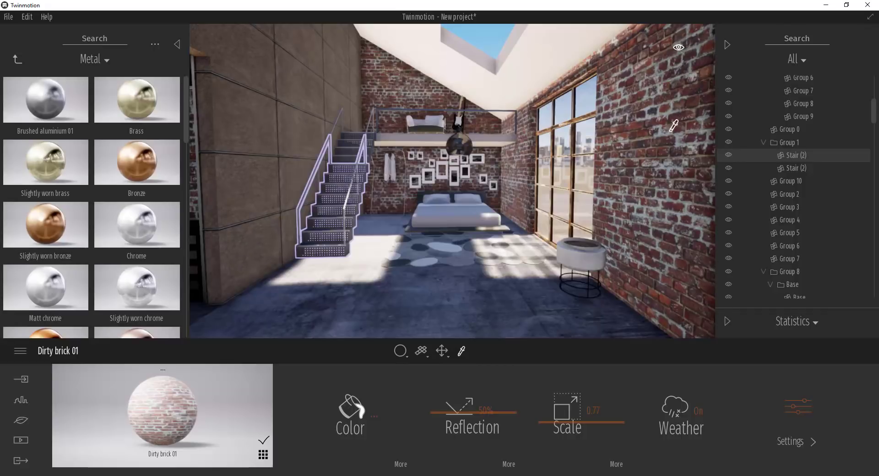
Try a luminosity of 0% in the color settings of Dirty brick 01 and restore it to 50%.
click(401, 465)
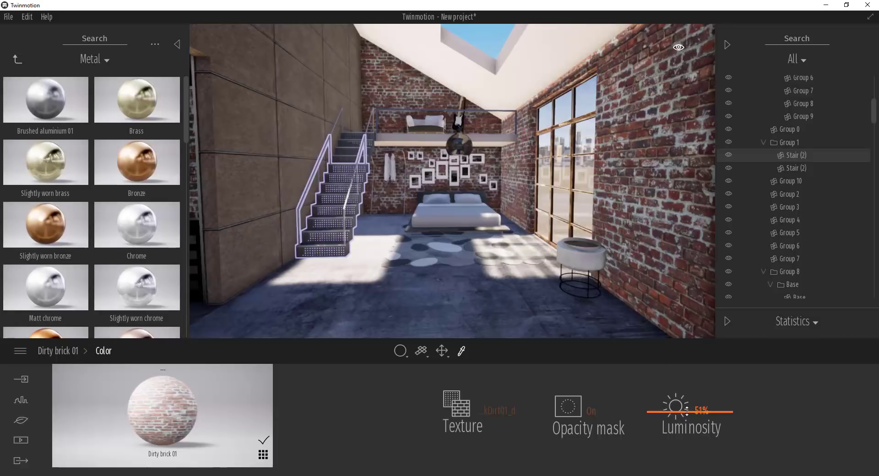
drag(685, 413, 690, 455)
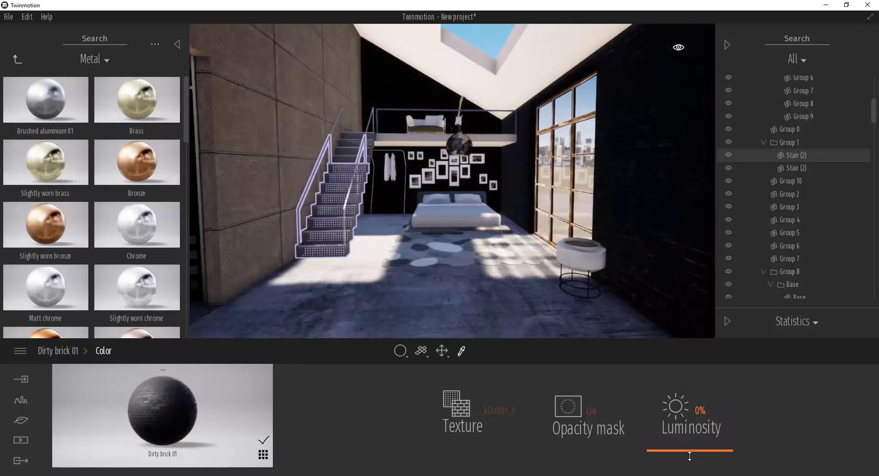
drag(690, 452, 687, 412)
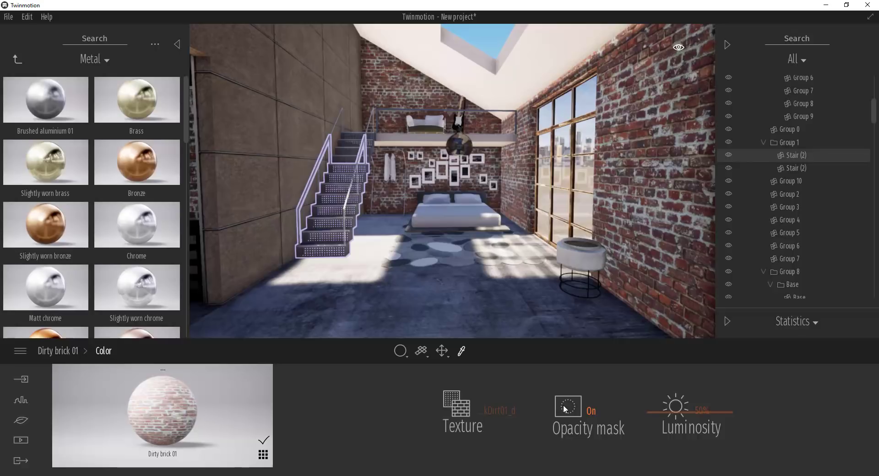
click(56, 351)
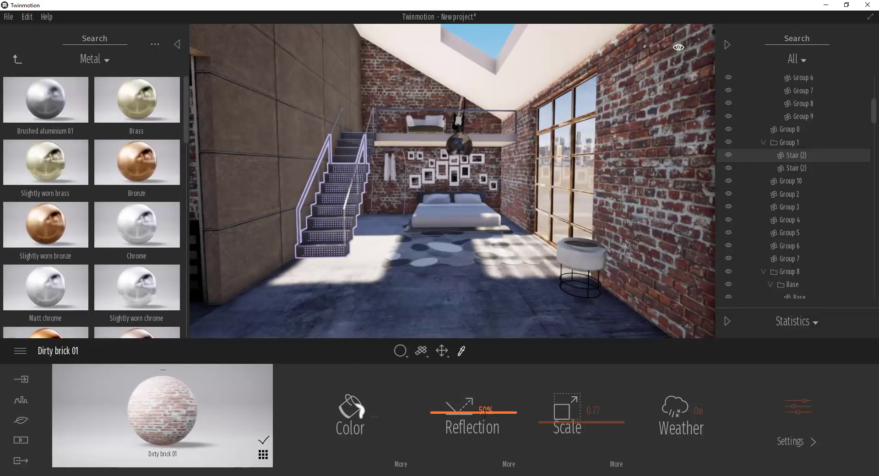
Test the reflection of Dirty brick 01 at 100%, set it to 33%, and check its reflection texture map.
drag(515, 415, 435, 411)
drag(433, 457, 436, 362)
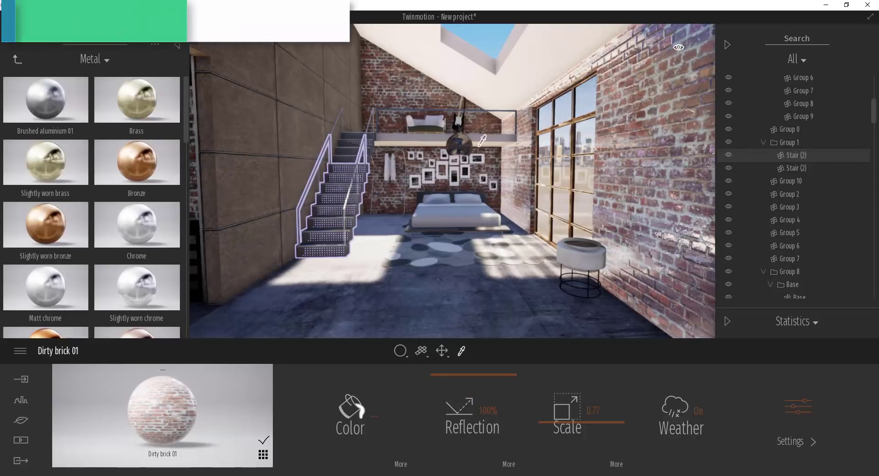
drag(442, 375, 434, 425)
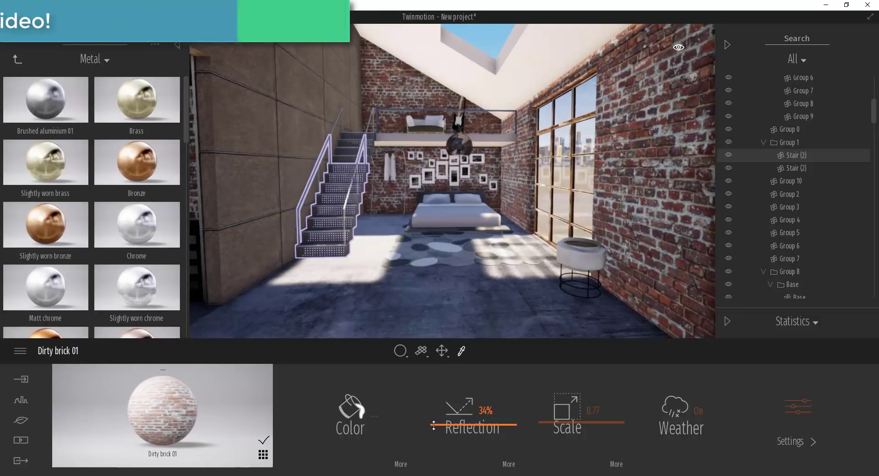
click(506, 465)
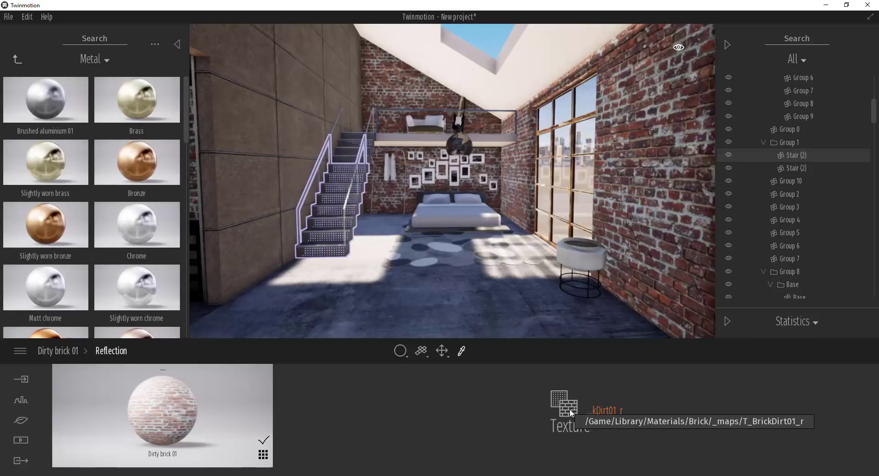
click(58, 351)
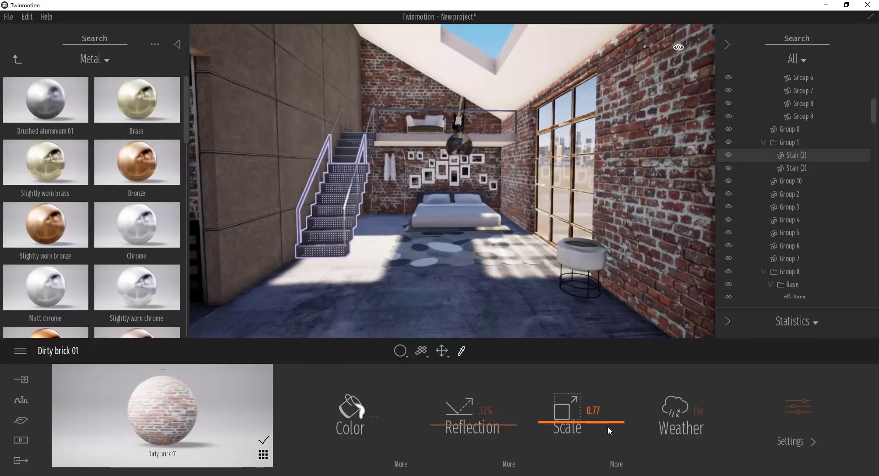
Set the scale of Dirty brick 01 to 0.83 and offset its texture by -0.09 in X and -0.25 in Y.
mouse_move(607, 419)
mouse_down()
mouse_move(626, 412)
mouse_move(620, 420)
mouse_up()
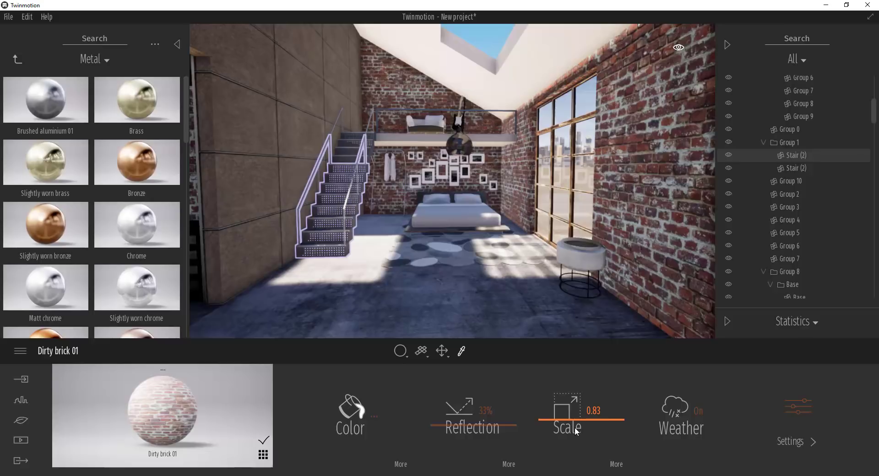
click(617, 464)
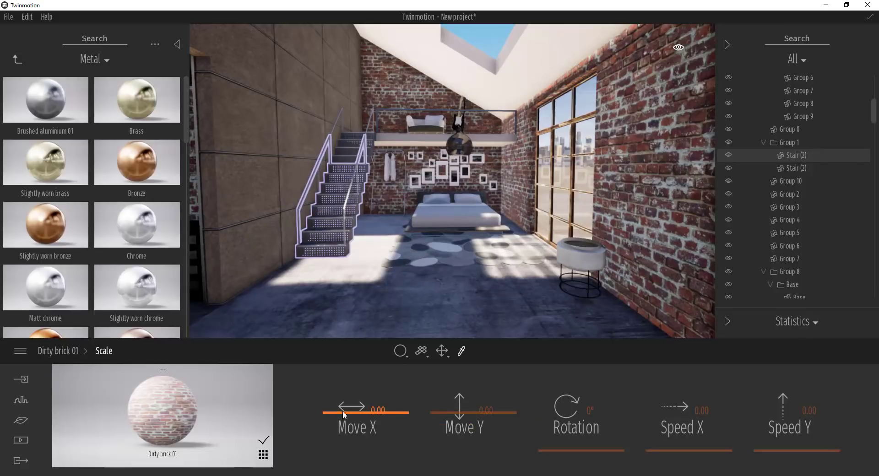
drag(332, 413, 333, 395)
drag(332, 401, 338, 417)
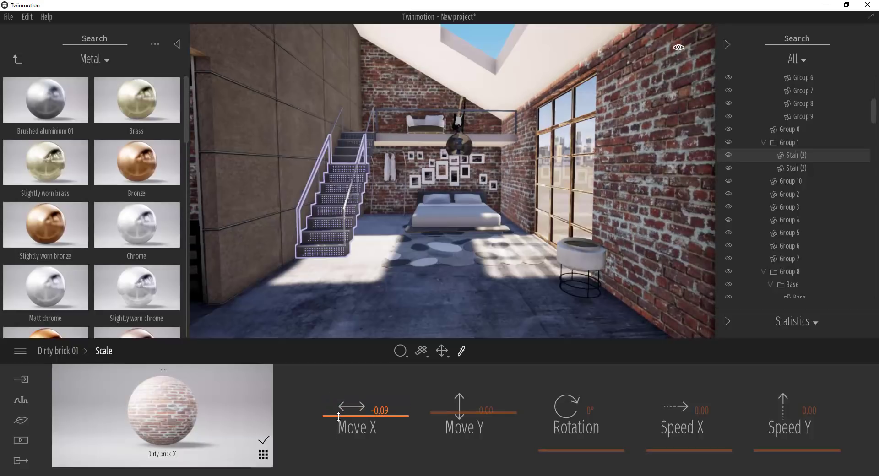
mouse_move(455, 417)
mouse_down()
mouse_move(447, 425)
mouse_move(453, 423)
mouse_up()
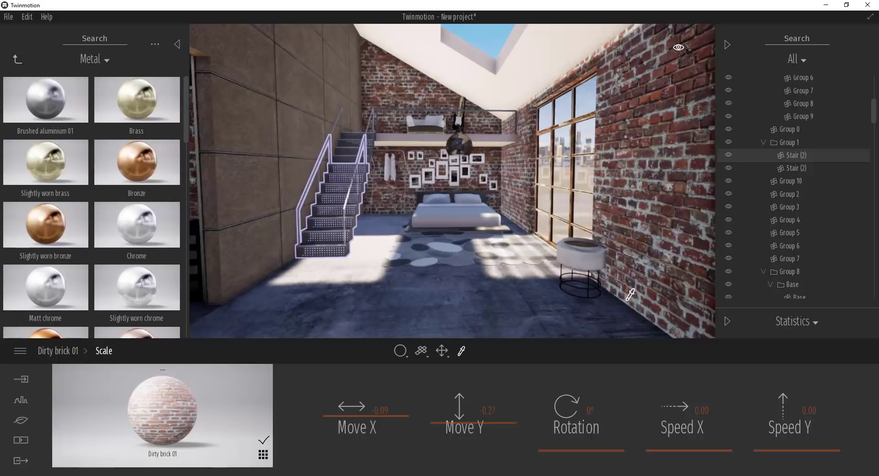
drag(509, 429, 578, 281)
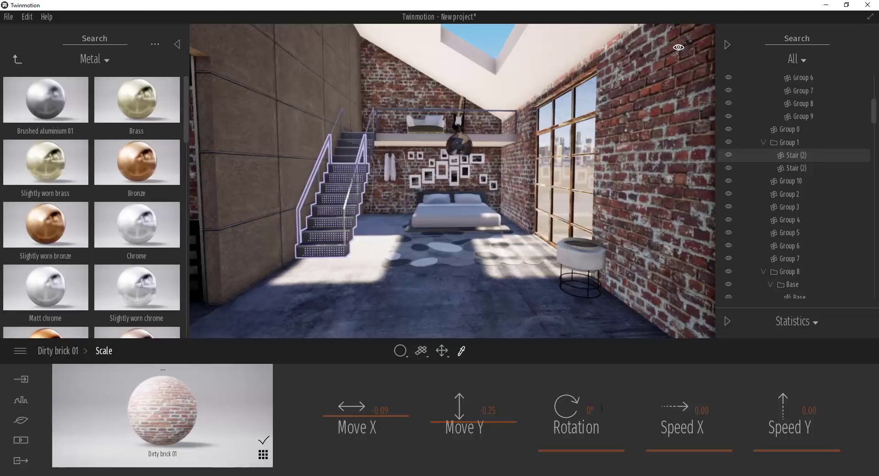
Try rotating the Dirty brick 01 texture to 90°, 45° and 35°, and return the rotation to 0°.
drag(575, 446, 577, 432)
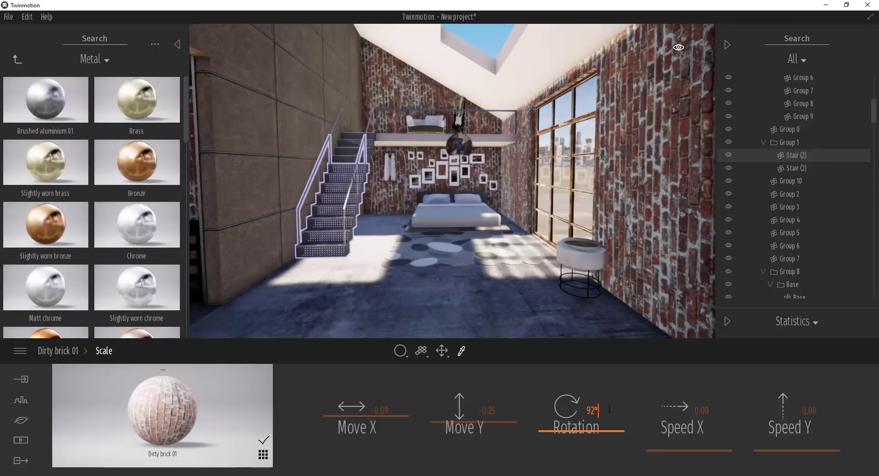
click(579, 408)
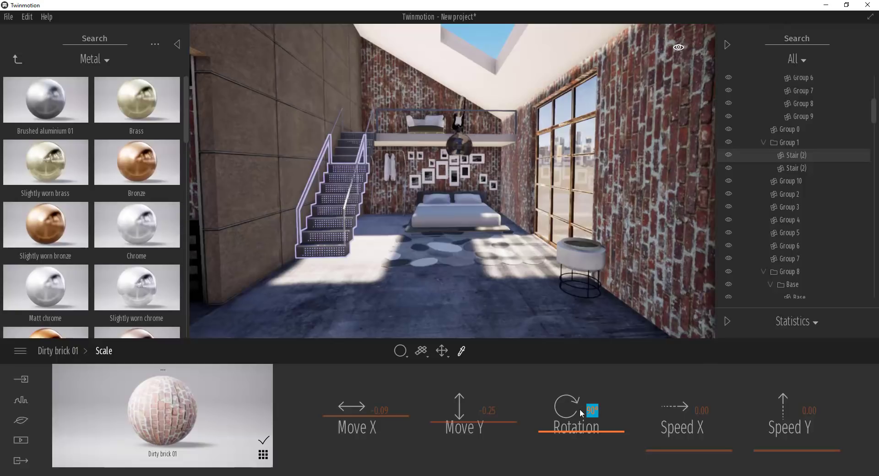
text(45)
key(Return)
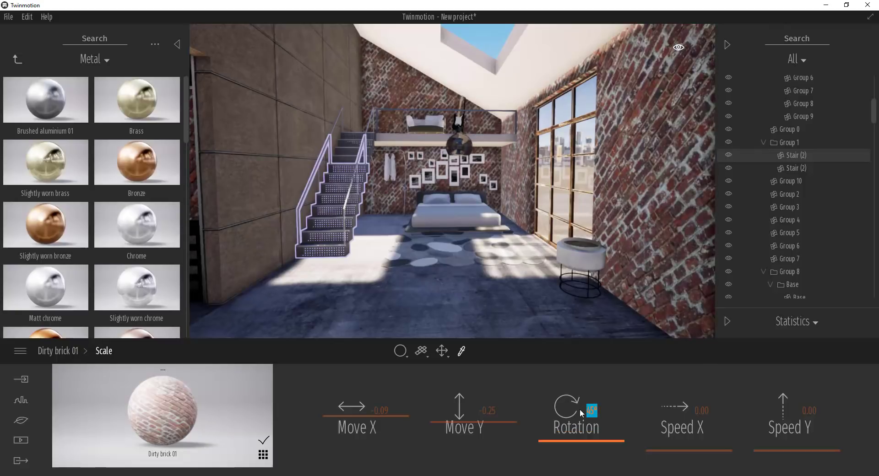
text(35)
key(Return)
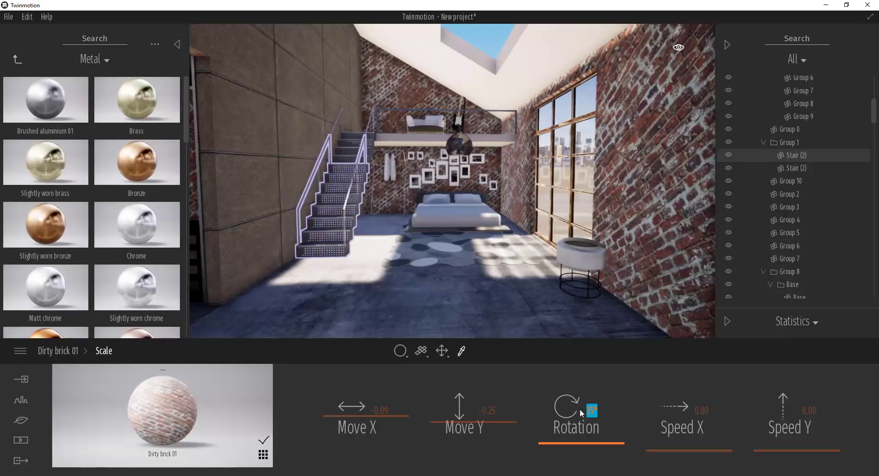
text(40)
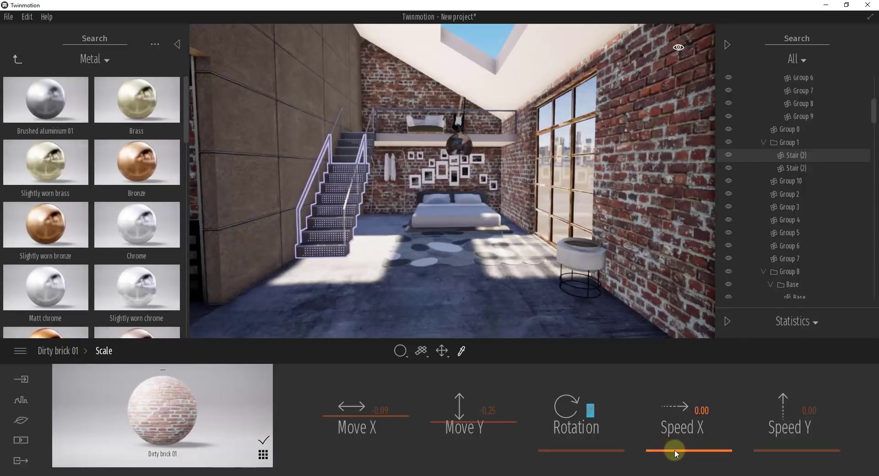
Test texture movement on Dirty brick 01 with Speed X 1.60 and Speed Y 0.69, and reset both speeds to 0.00.
drag(674, 446, 677, 443)
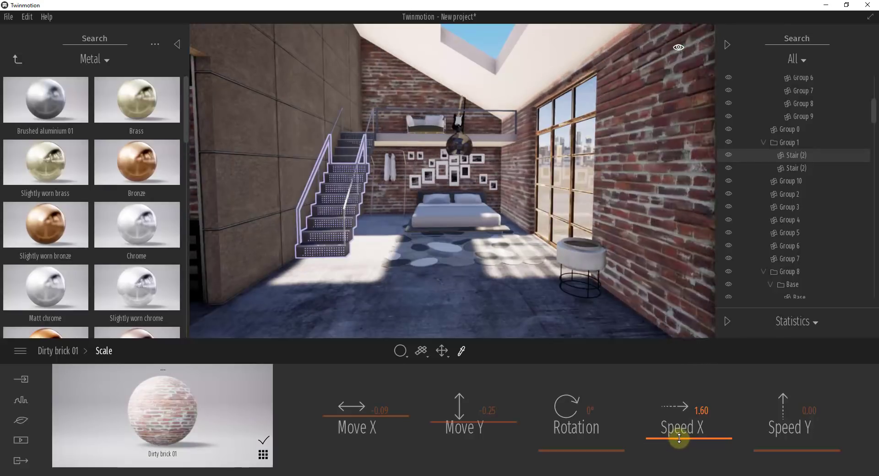
drag(780, 454, 781, 449)
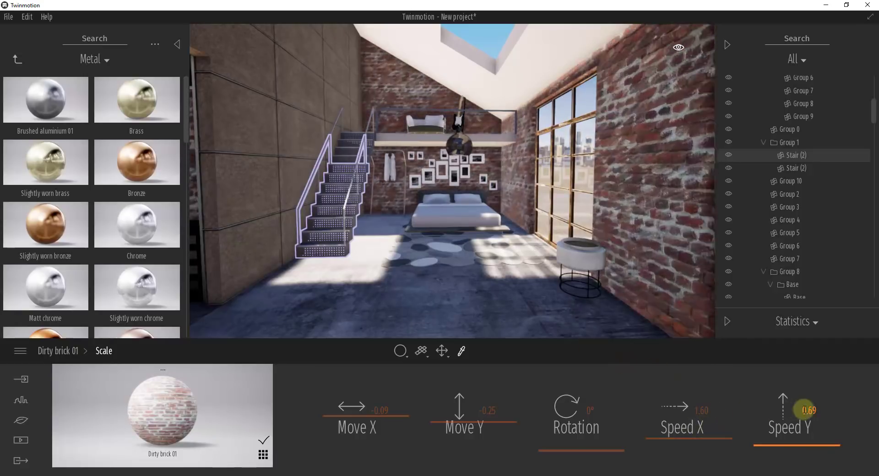
click(826, 409)
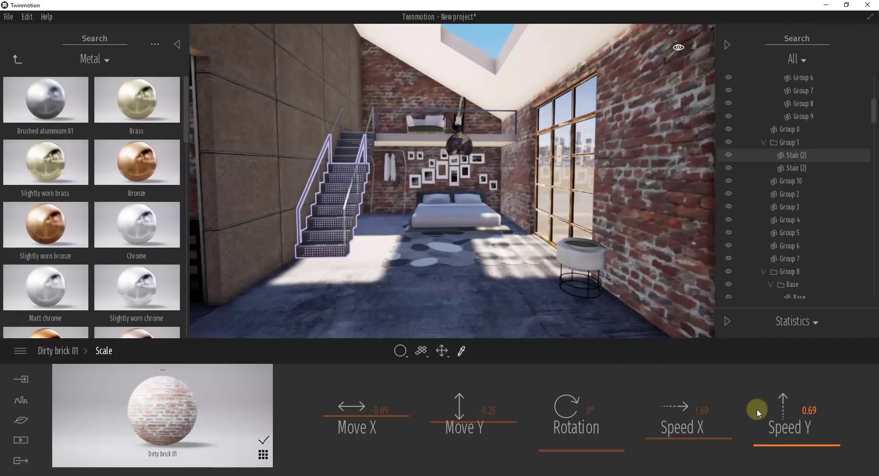
text(00)
key(Return)
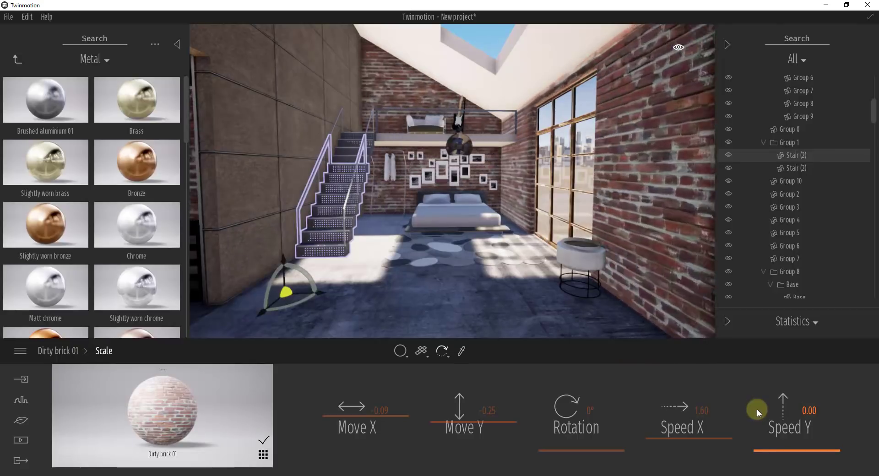
click(708, 411)
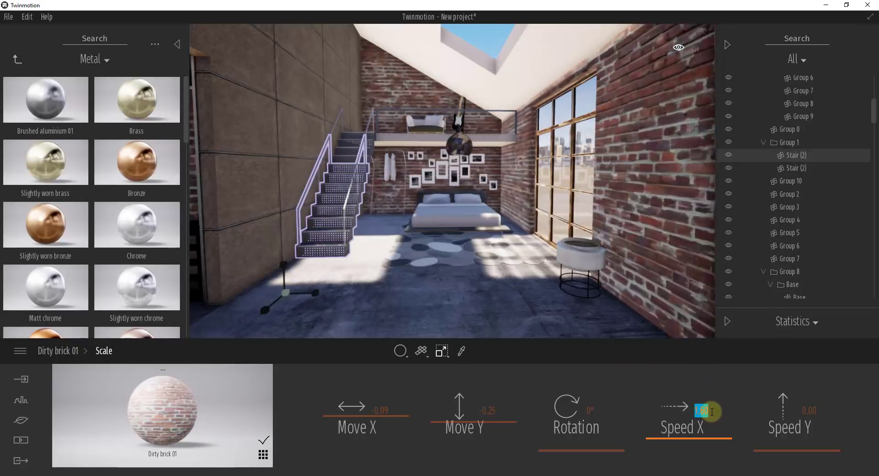
text(0.10)
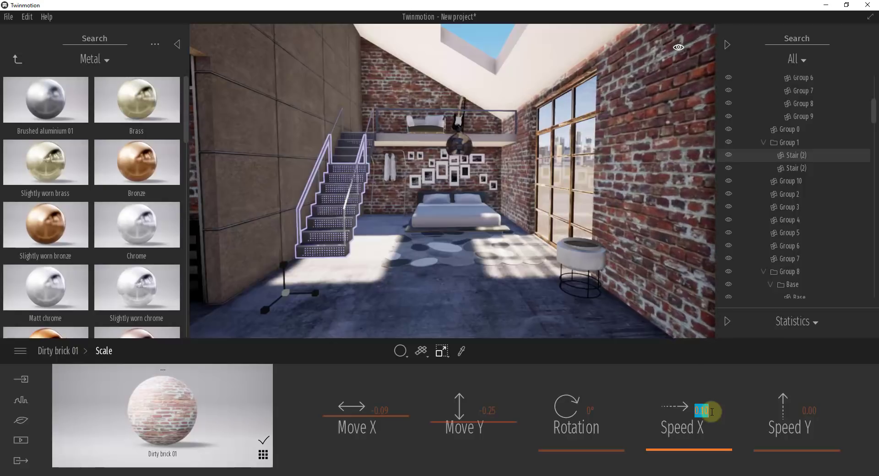
text(0.00)
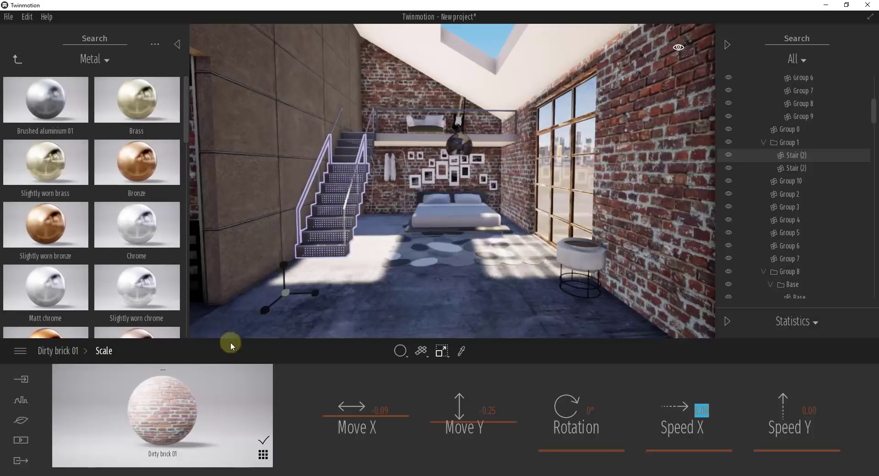
click(64, 351)
click(672, 412)
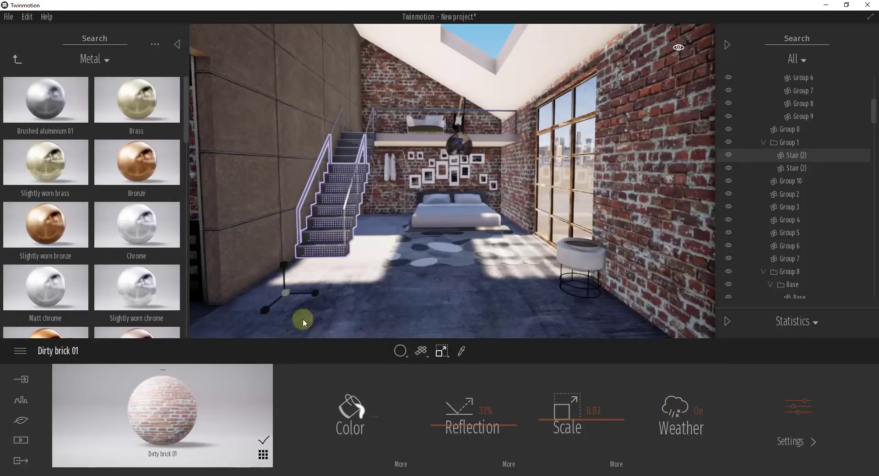
Apply Slightly worn bronze from the Metal materials to the loft's outer roof and open the roof material's settings.
drag(489, 243, 488, 238)
key(e)
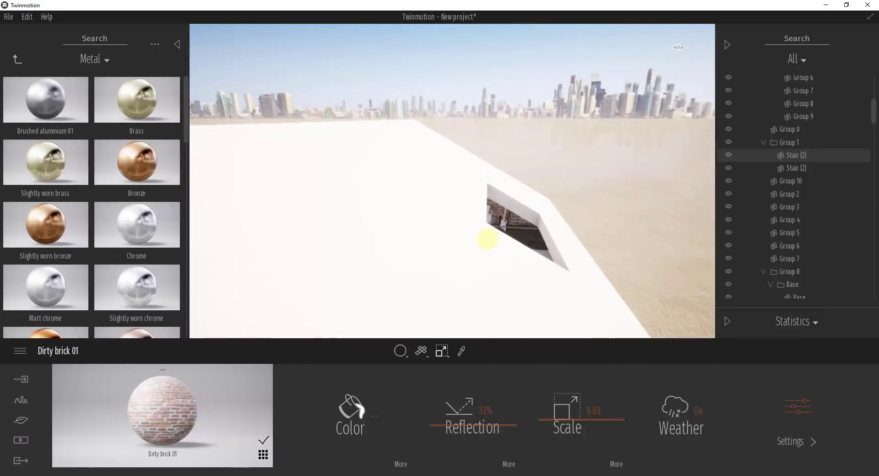
mouse_move(66, 225)
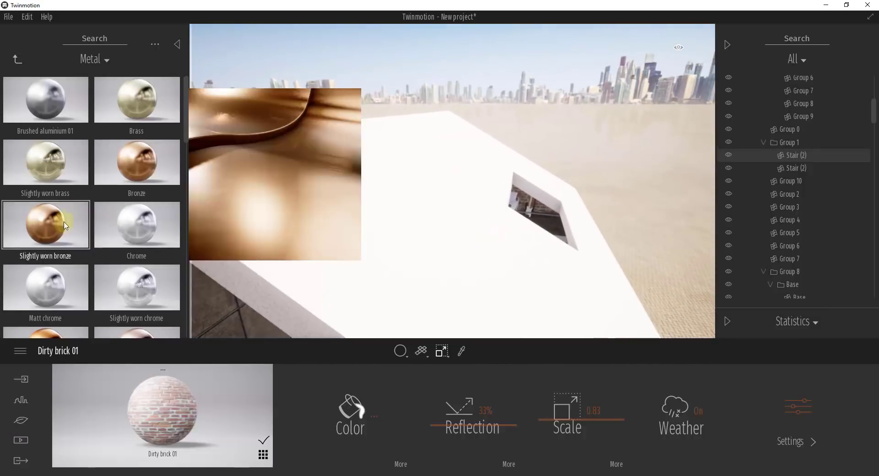
drag(36, 226, 332, 224)
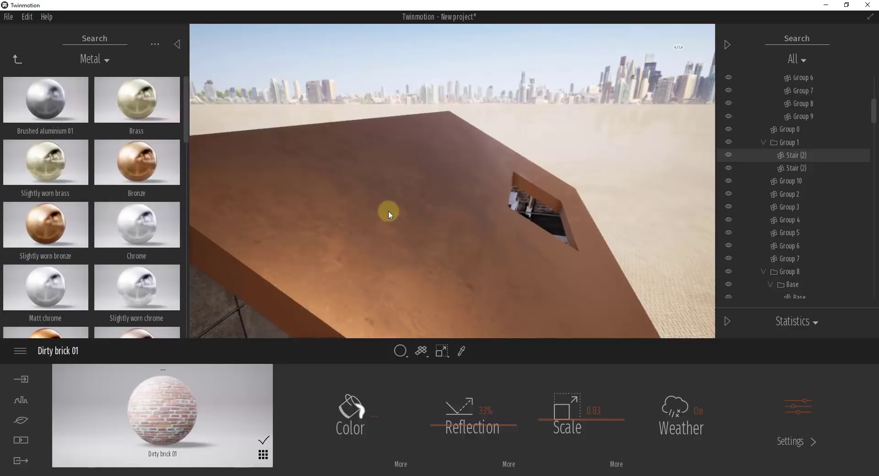
mouse_move(42, 224)
click(406, 228)
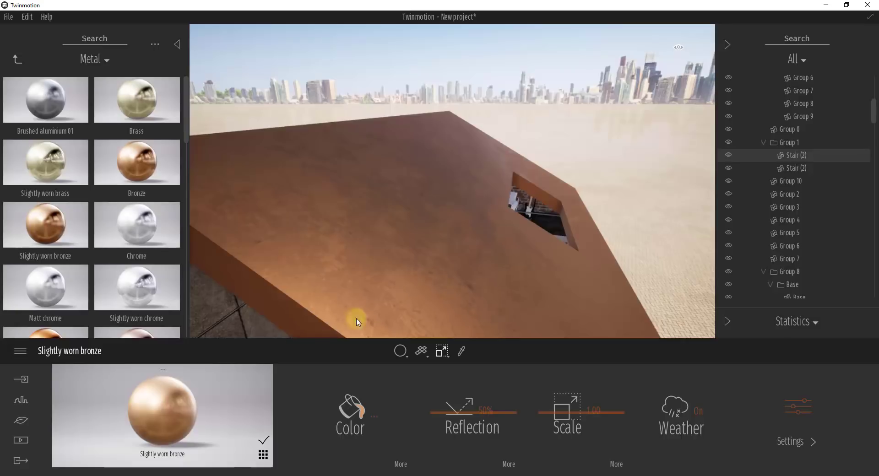
Set the scene's weather to rain with sun breaking through the clouds, keeping the season at summer.
click(26, 419)
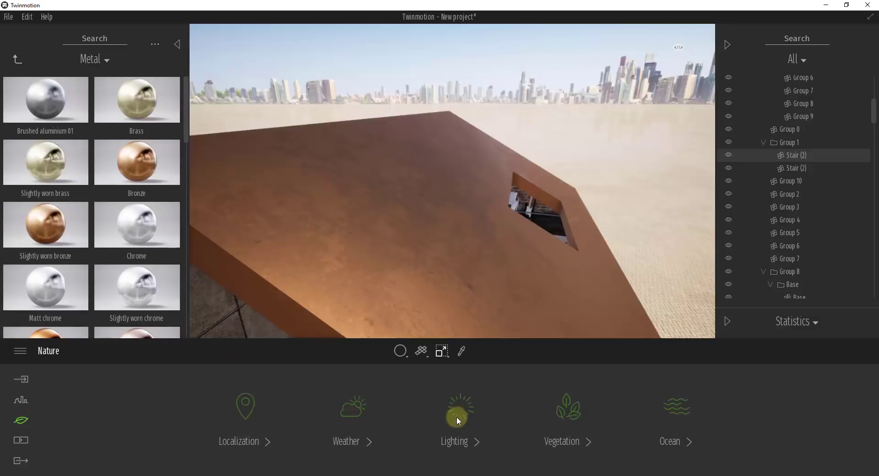
click(353, 413)
drag(339, 389, 574, 396)
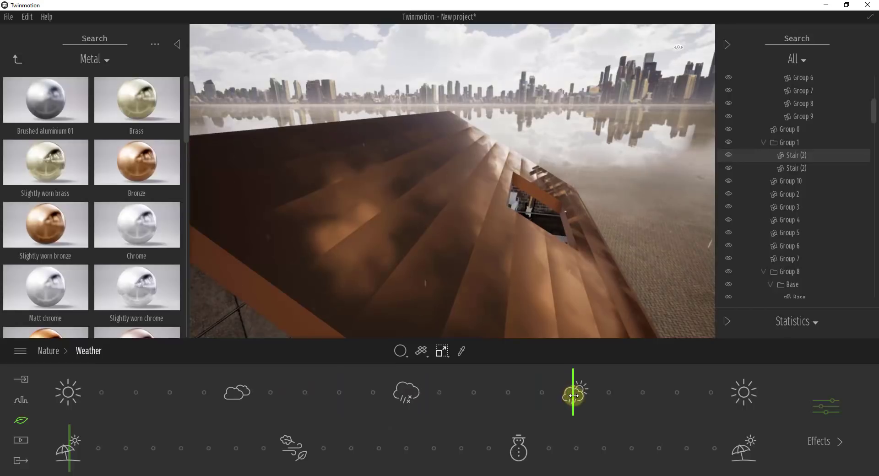
mouse_move(265, 454)
mouse_down()
mouse_move(504, 451)
mouse_move(69, 449)
mouse_up()
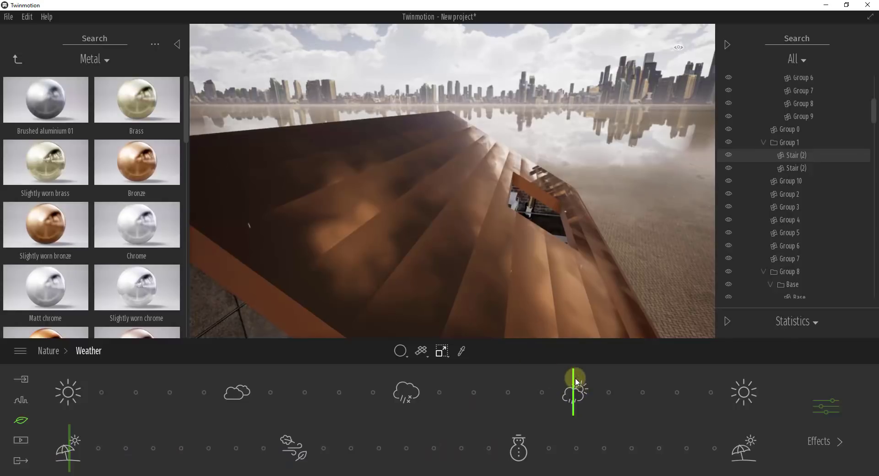
mouse_move(576, 390)
mouse_down()
mouse_move(62, 387)
mouse_move(576, 390)
mouse_up()
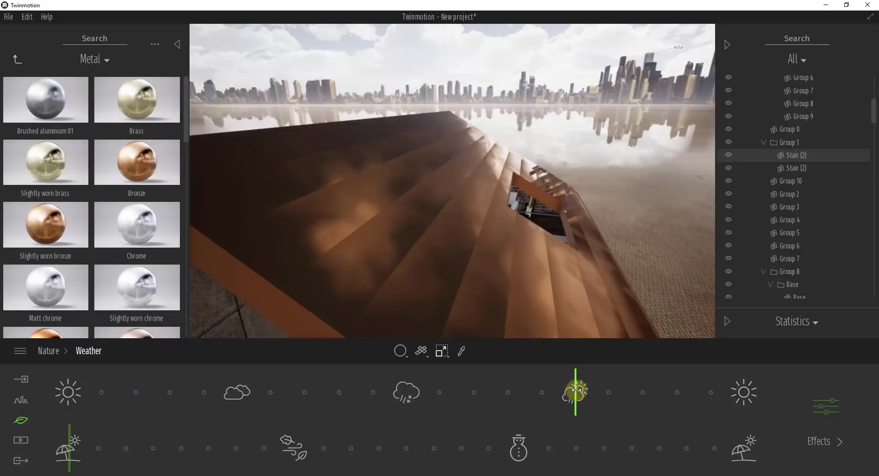
Shift the weather slightly back toward rain and inspect its effect on the bronze roof.
scroll(506, 250, up, 5)
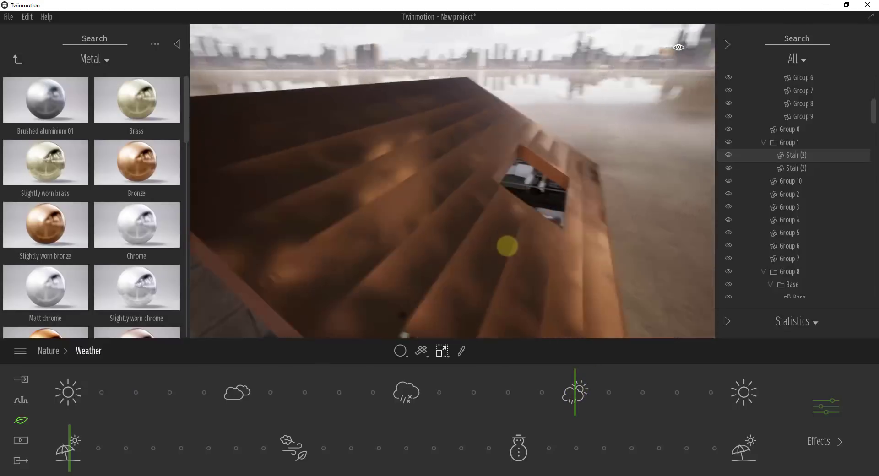
drag(506, 247, 481, 221)
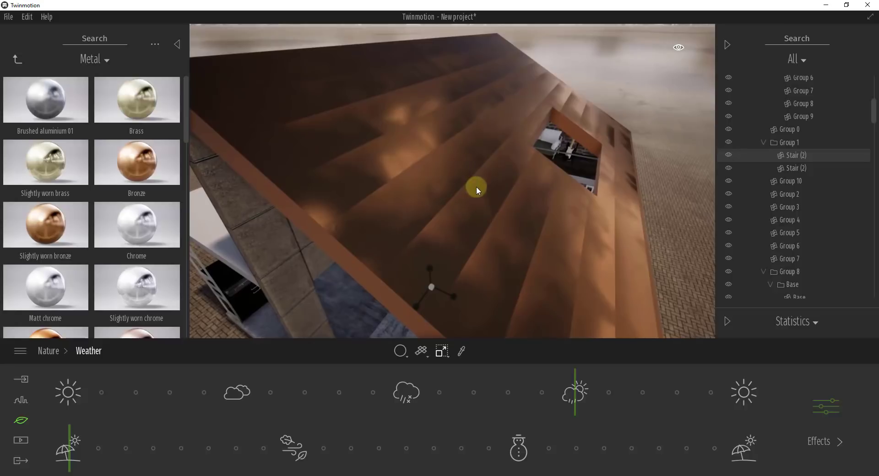
scroll(473, 184, down, 3)
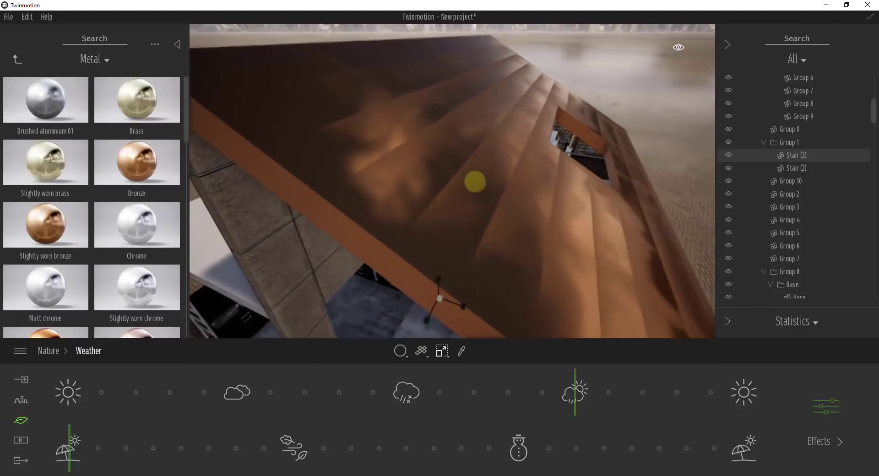
drag(576, 388, 561, 390)
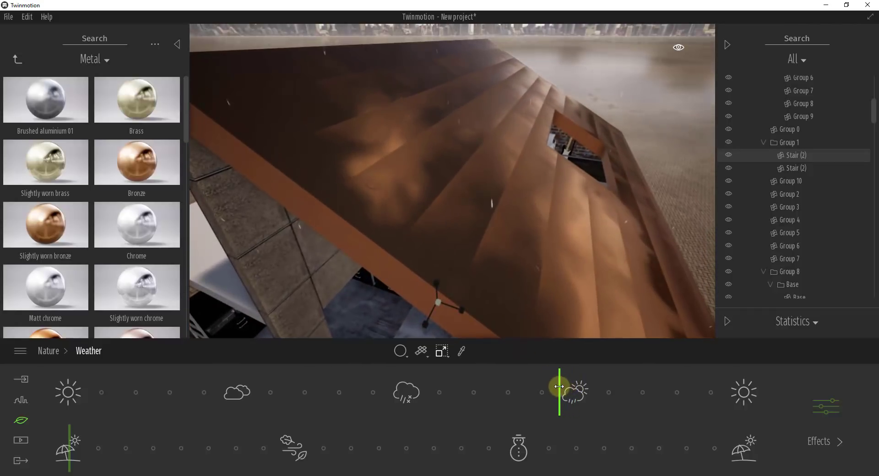
scroll(487, 164, down, 5)
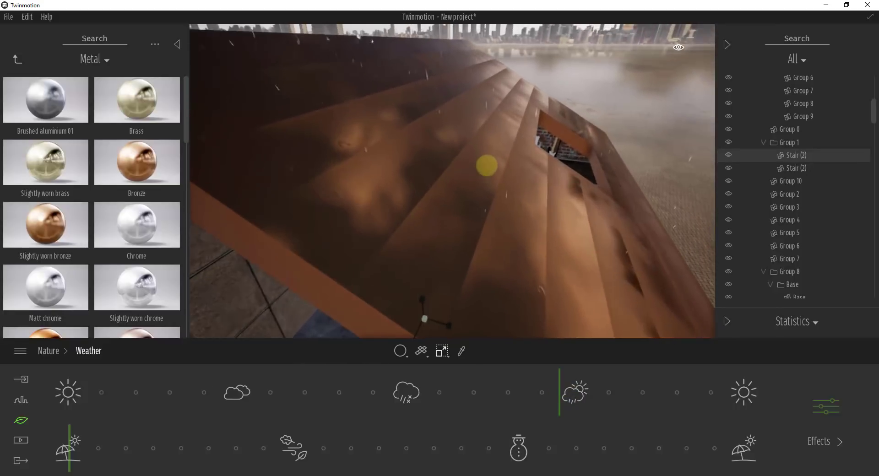
Sample Slightly worn bronze from the roof, test it with its Weather effect off, and turn the effect back on.
click(459, 352)
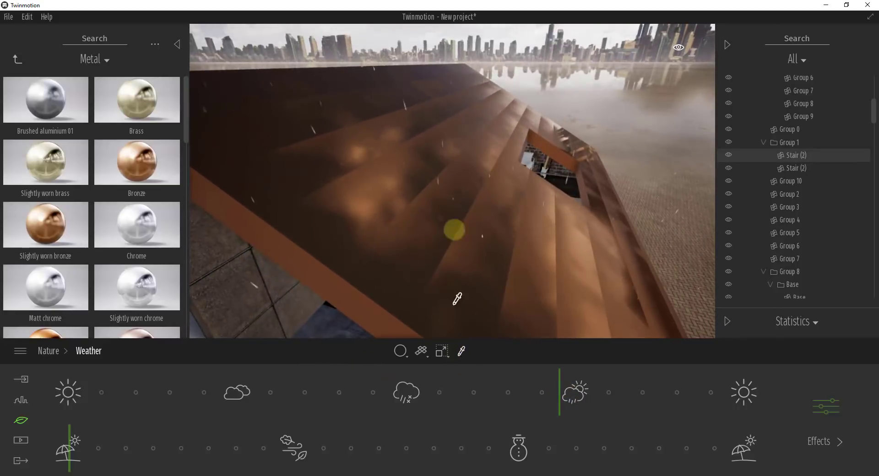
click(455, 204)
click(673, 417)
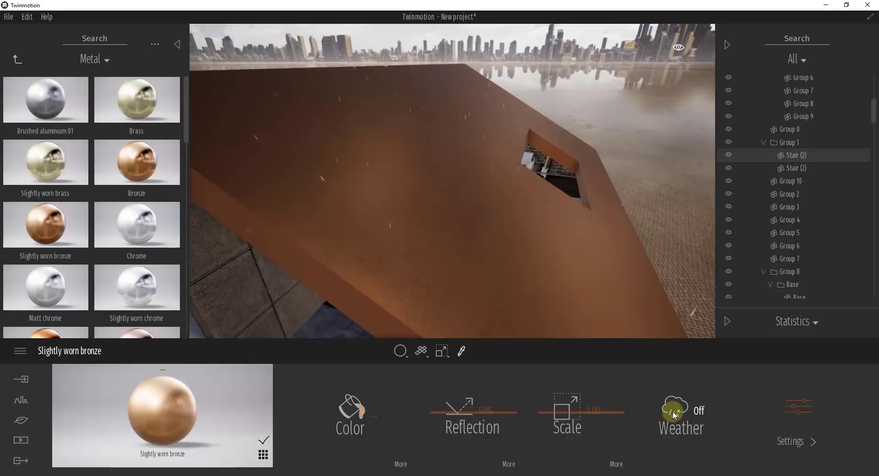
click(675, 415)
click(682, 411)
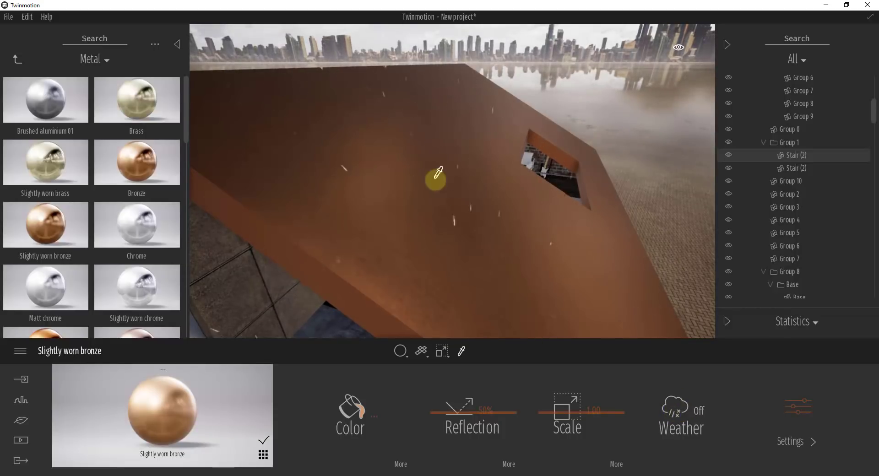
click(680, 409)
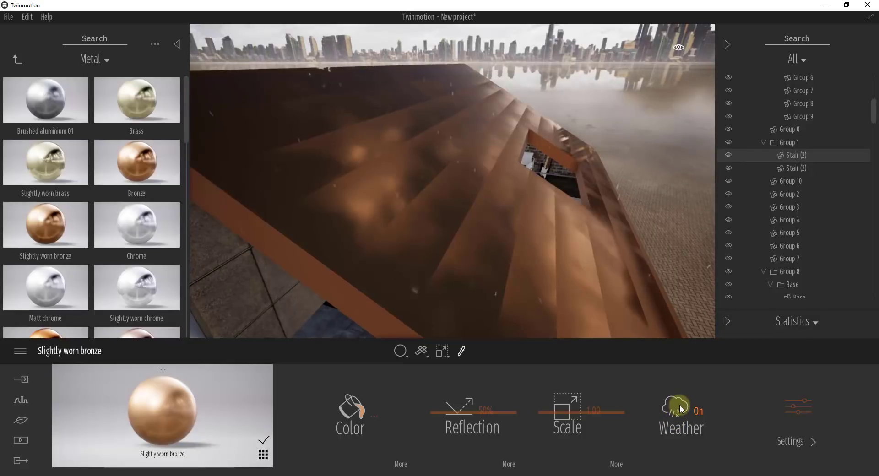
Return to the loft interior and open the additional settings of the Dirty brick 01 wall material.
click(681, 409)
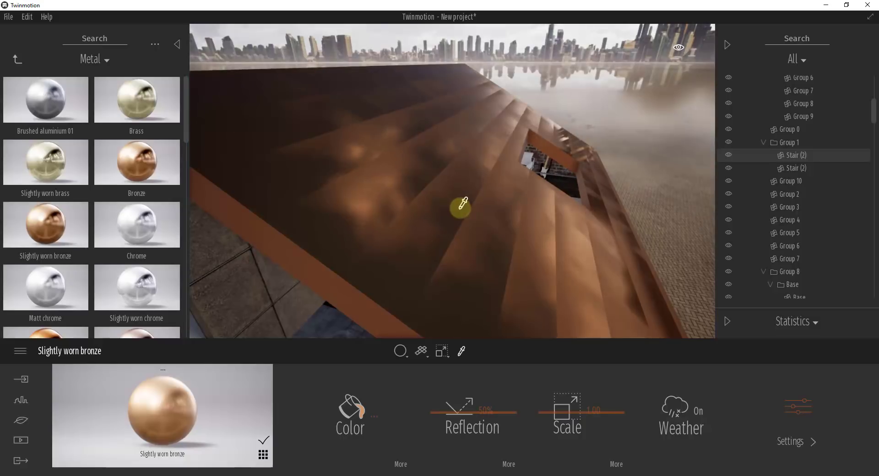
click(463, 204)
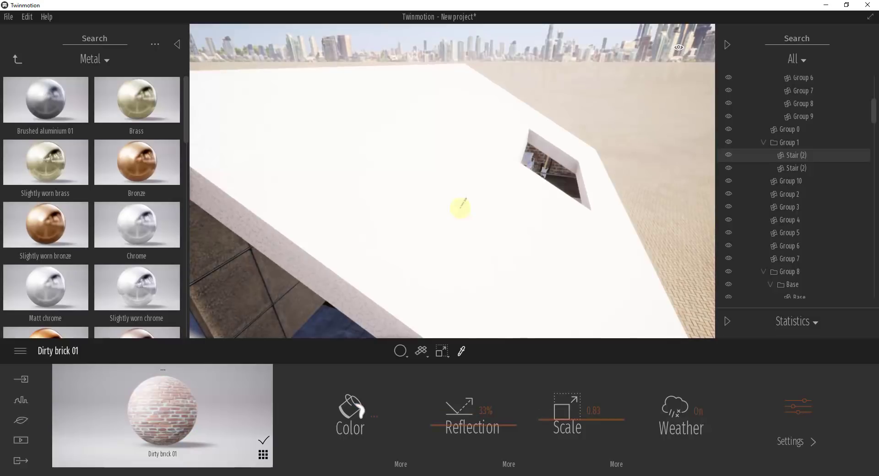
scroll(461, 205, up, 6)
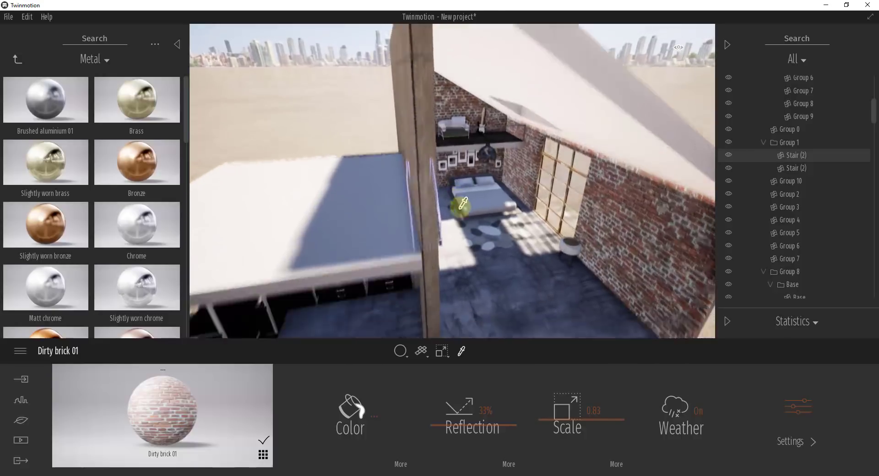
scroll(462, 204, up, 8)
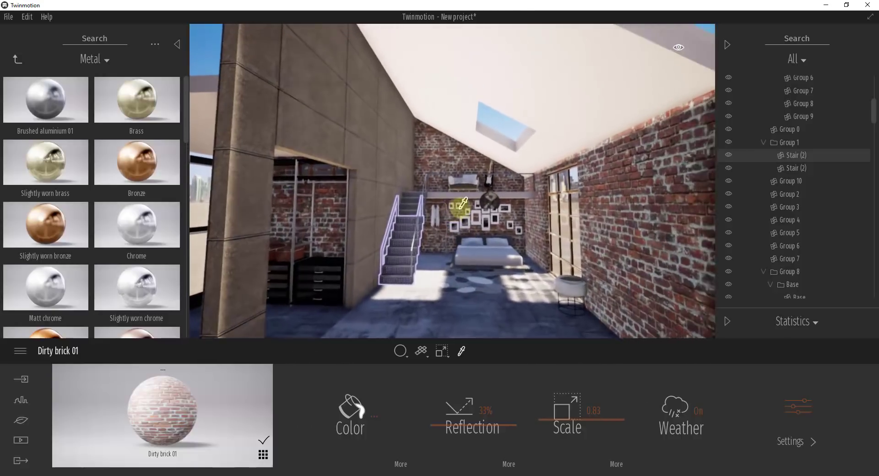
scroll(462, 204, up, 8)
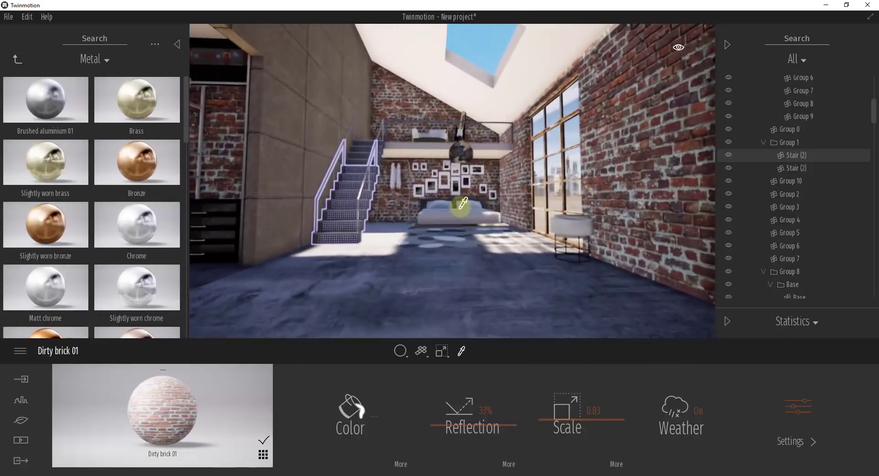
scroll(463, 204, up, 4)
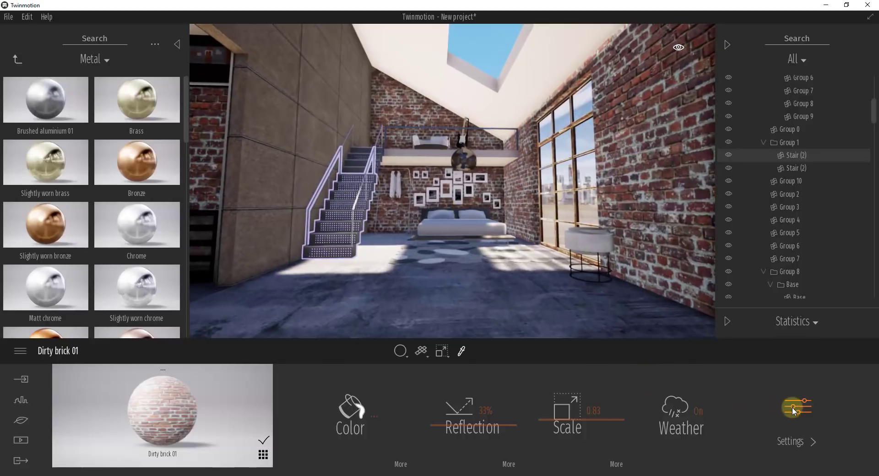
click(793, 409)
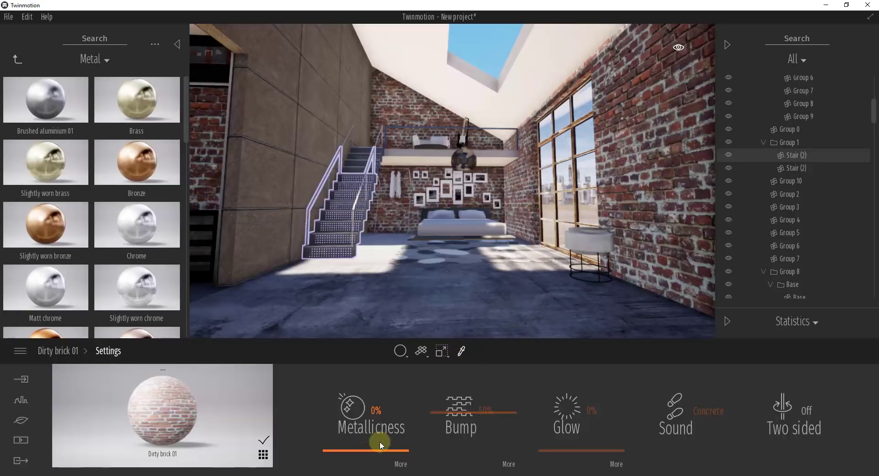
Test Dirty brick 01 at 100% metallicness, reset it to 0%, and view its metallicness texture option.
drag(379, 440, 380, 349)
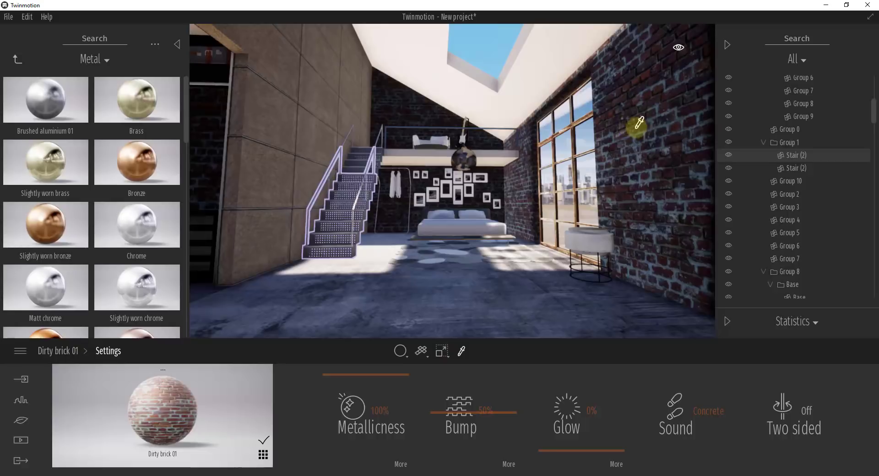
drag(384, 375, 367, 454)
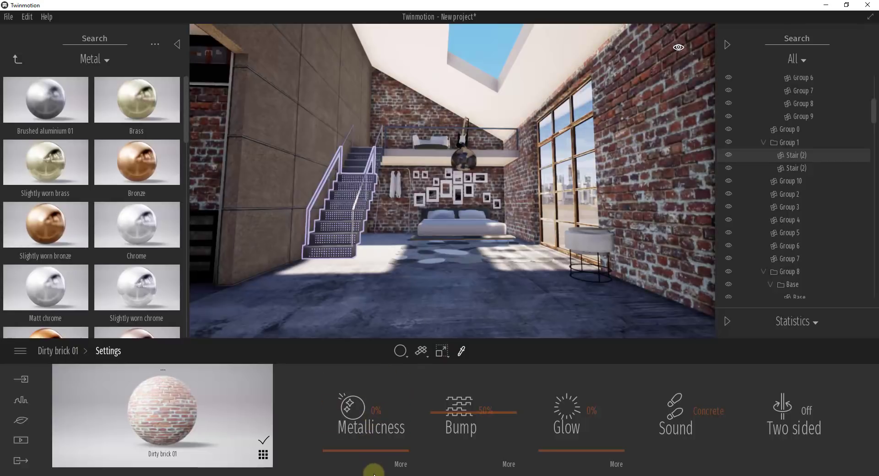
click(400, 465)
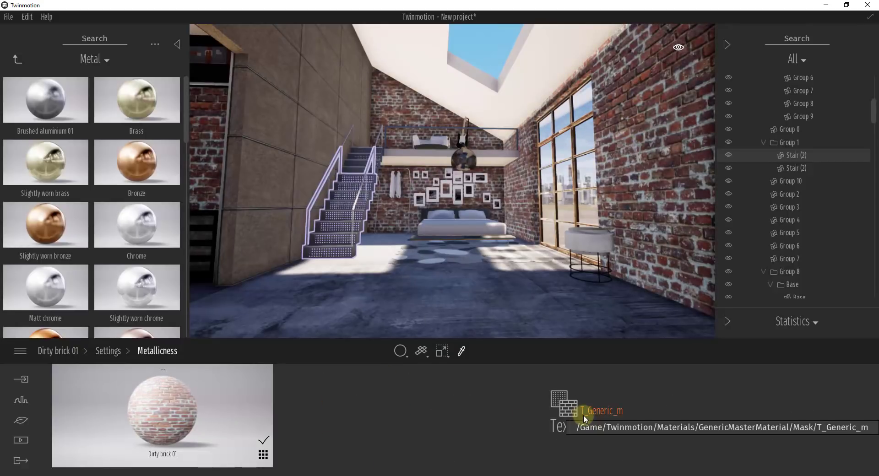
click(101, 351)
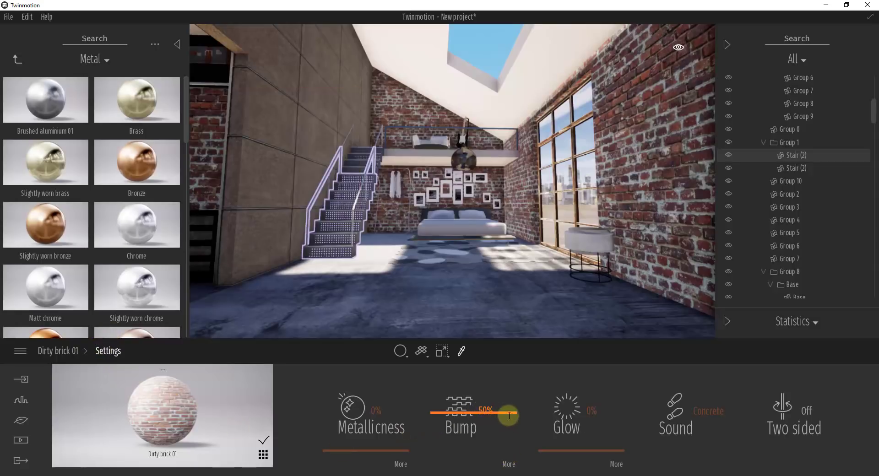
Try bump values of 13% and 43% on Dirty brick 01, check its bump texture, and set the bump to 49%.
click(436, 413)
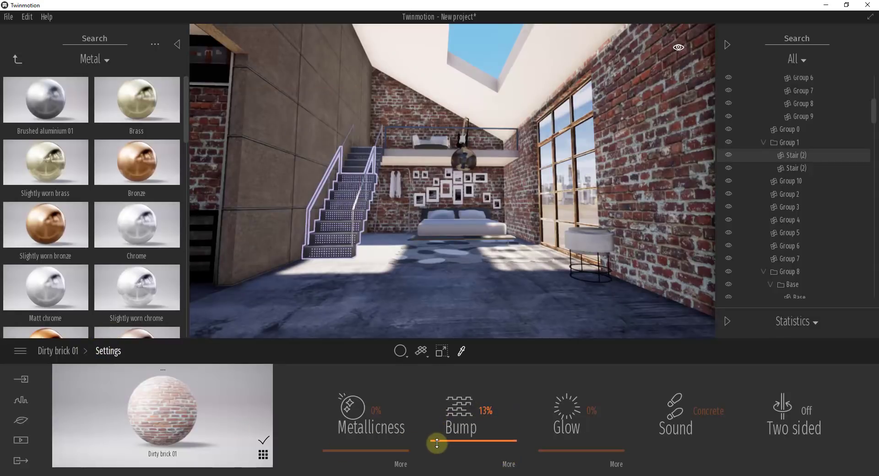
drag(437, 443, 451, 416)
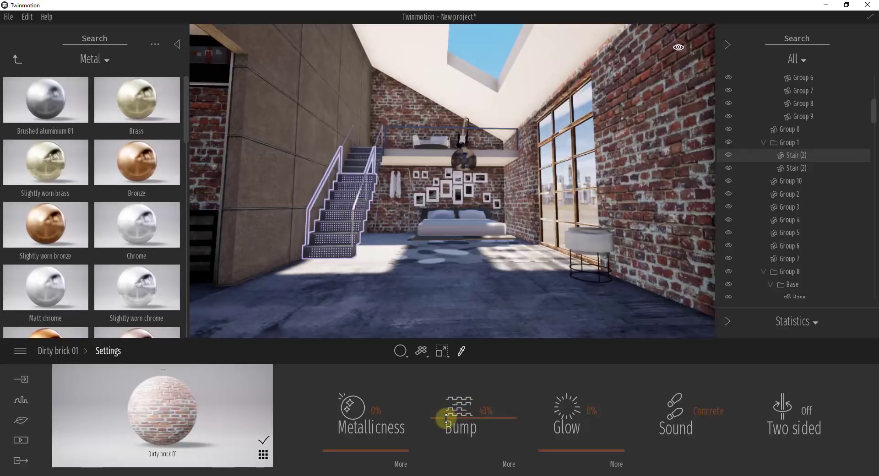
click(508, 464)
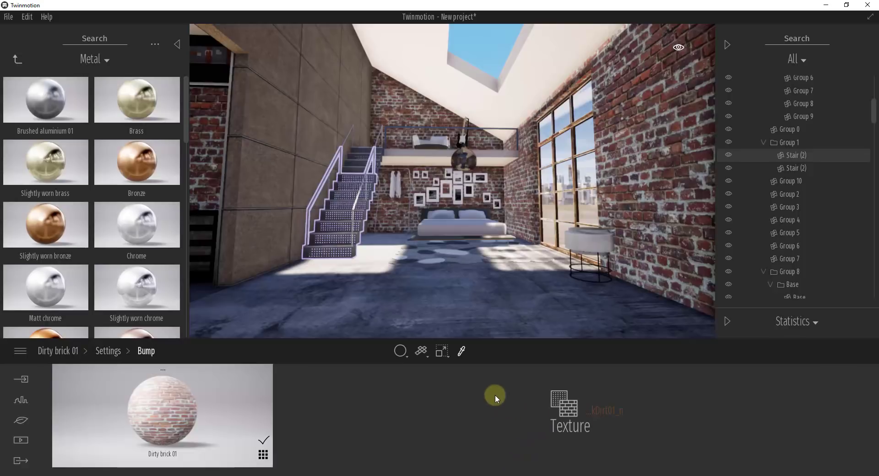
click(106, 351)
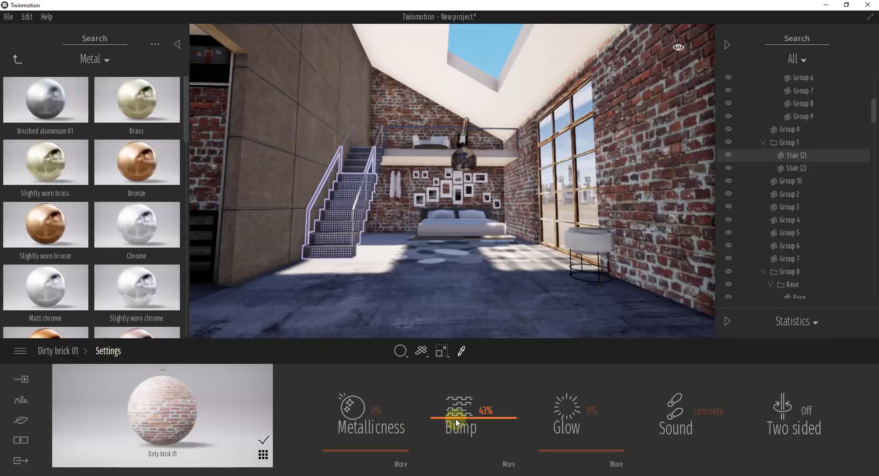
mouse_move(449, 421)
mouse_down()
mouse_move(450, 392)
mouse_move(451, 412)
mouse_up()
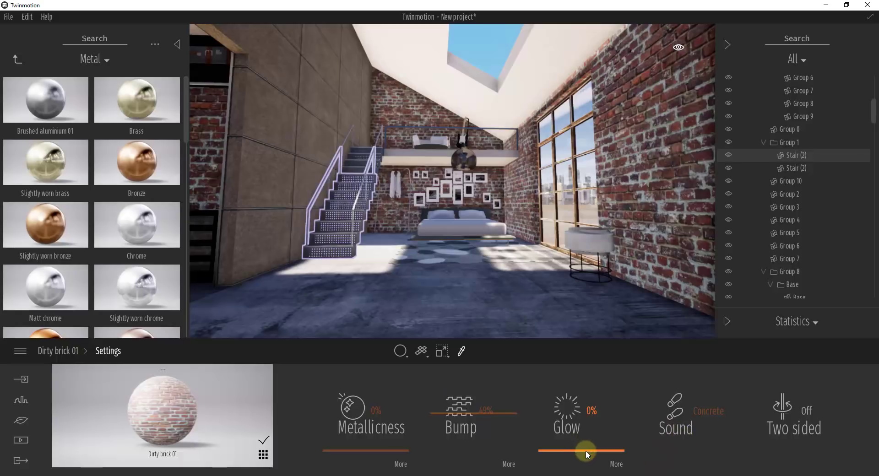
Test Dirty brick 01 with 86% glow, reset the glow to 0%, and view its texture and day cycle options.
drag(585, 449, 596, 439)
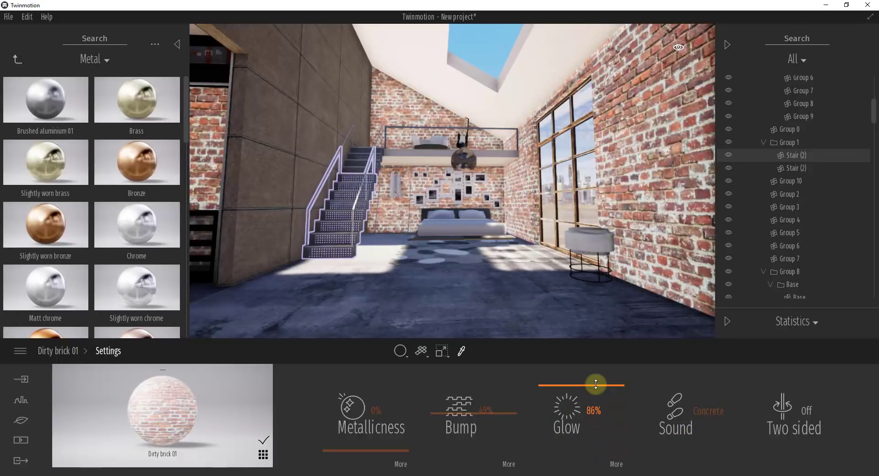
drag(596, 390, 595, 443)
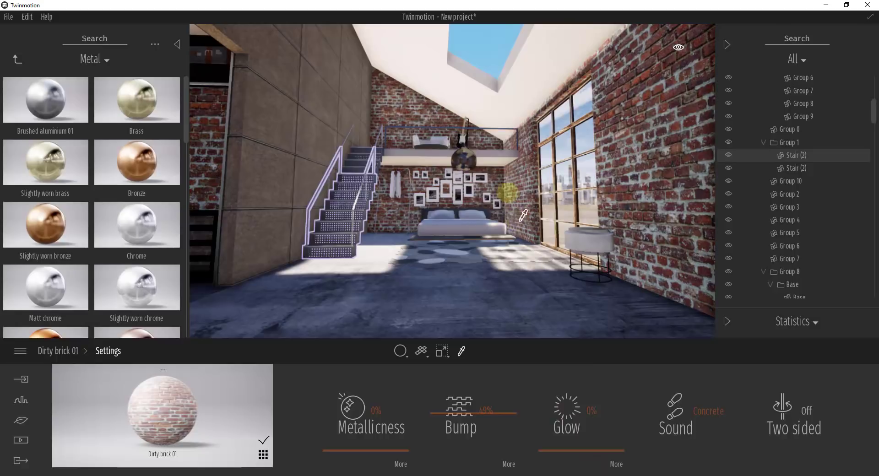
mouse_move(581, 451)
mouse_down()
mouse_move(583, 367)
mouse_move(592, 463)
mouse_up()
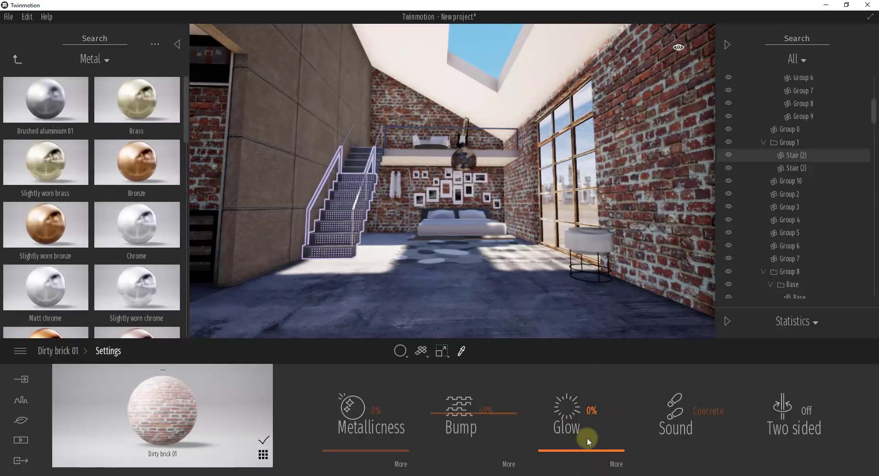
click(616, 465)
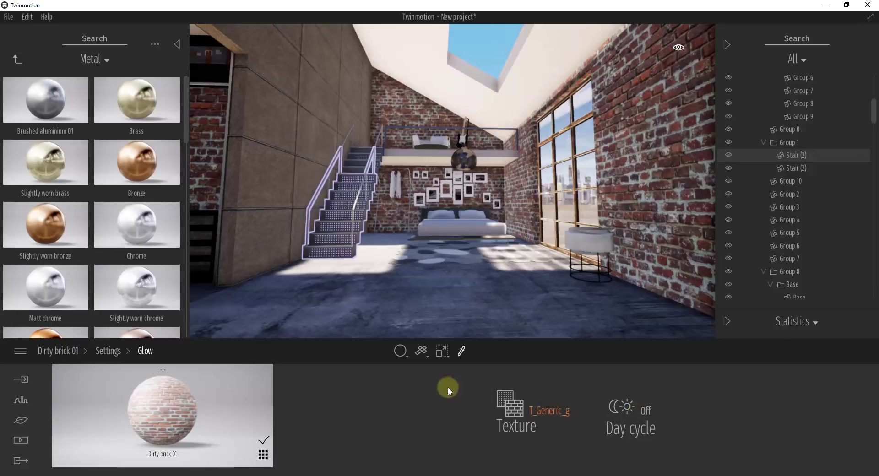
right_click(398, 377)
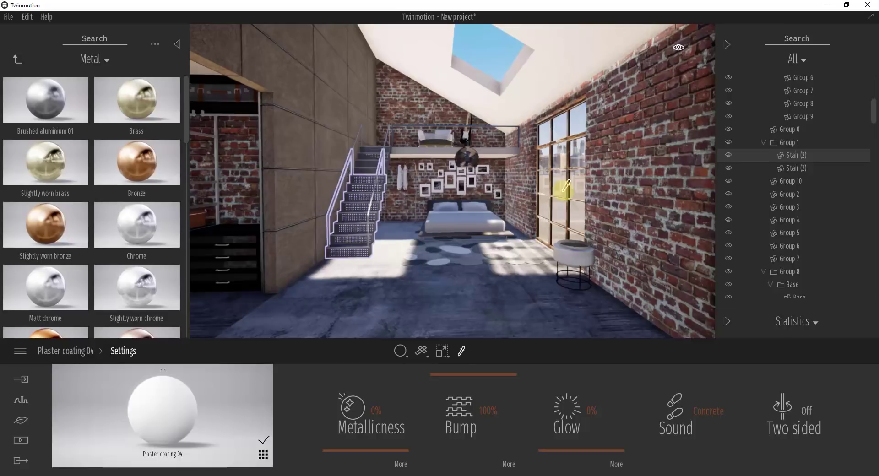
Sample Dirty brick 01 from the wall, turn on its Two sided setting, and inspect the brick walls from outside and inside the loft.
key(Down)
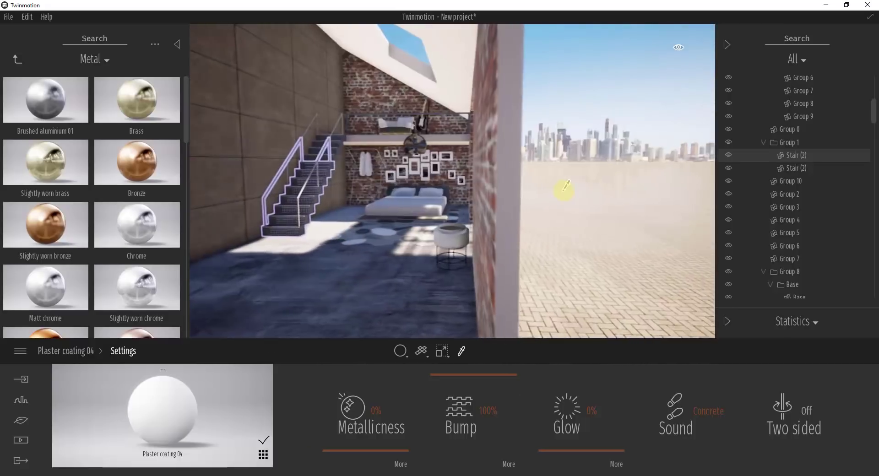
key(Up)
click(563, 188)
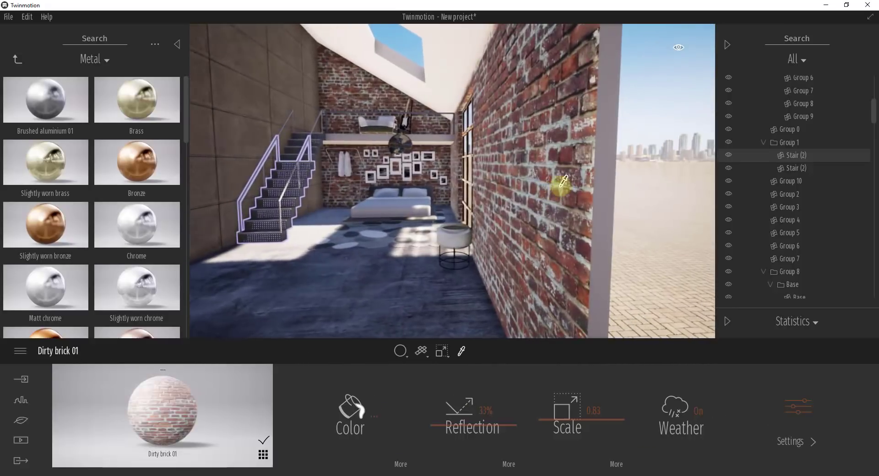
click(792, 403)
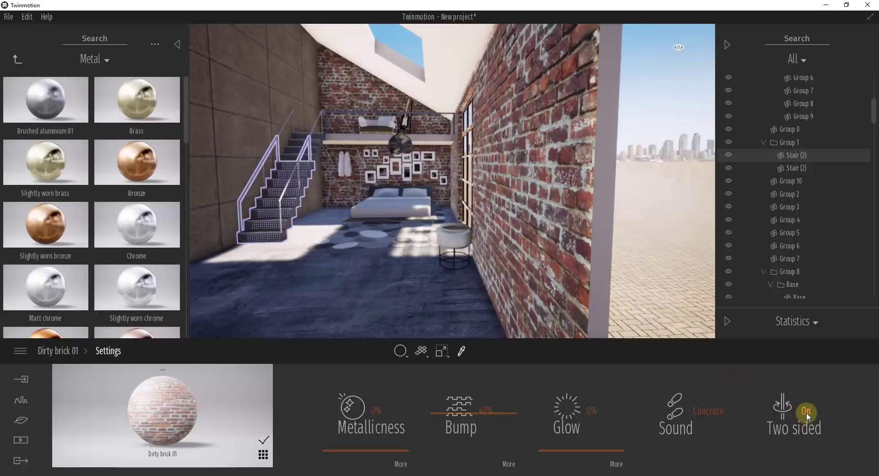
key(Down)
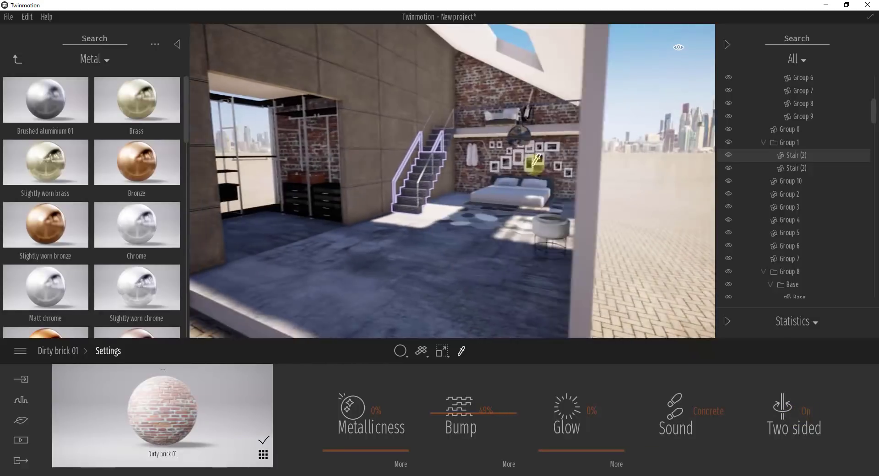
key(Down)
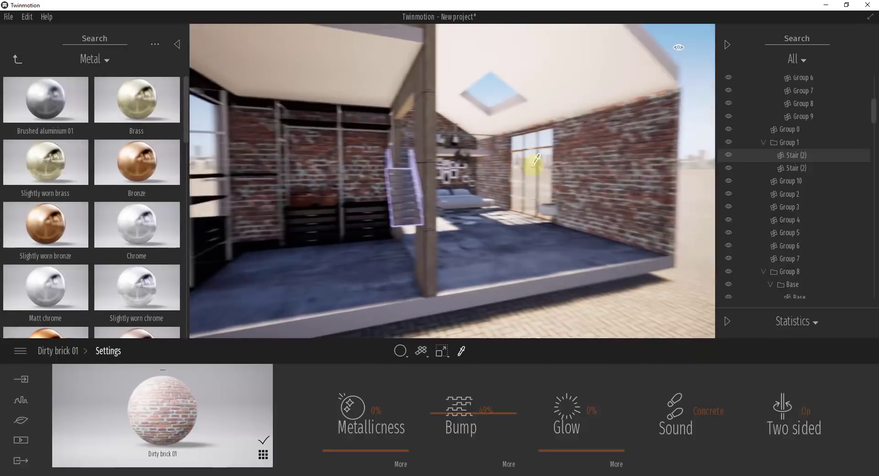
key(Up)
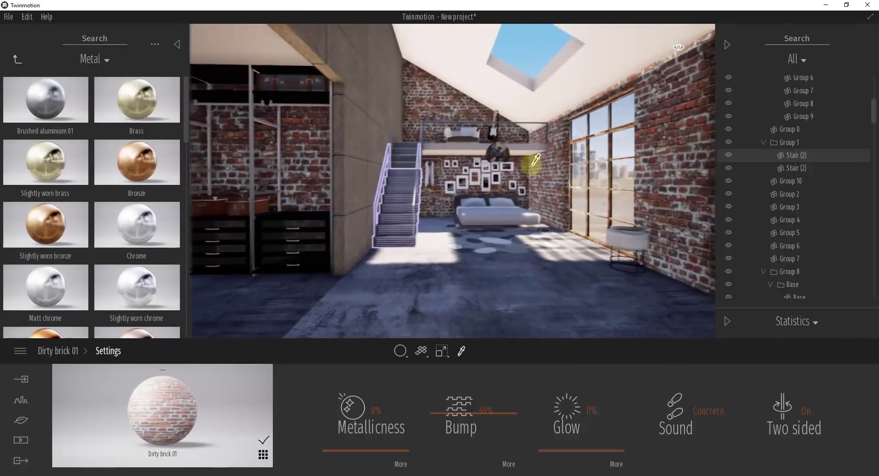
key(Up)
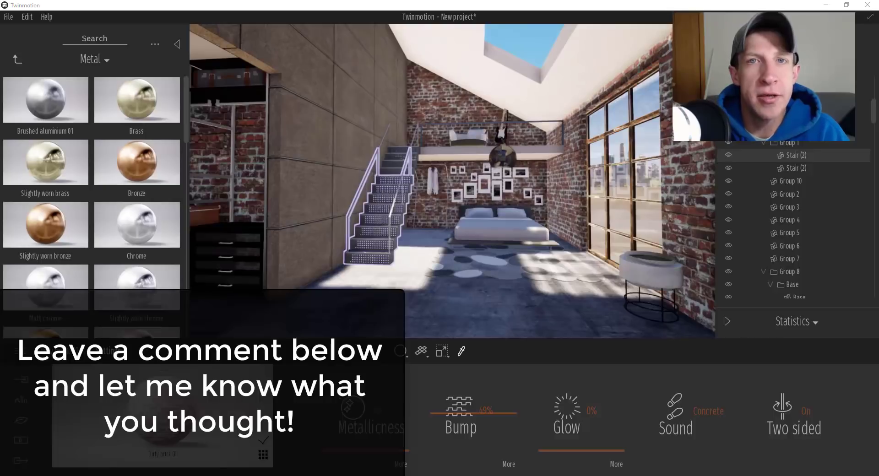